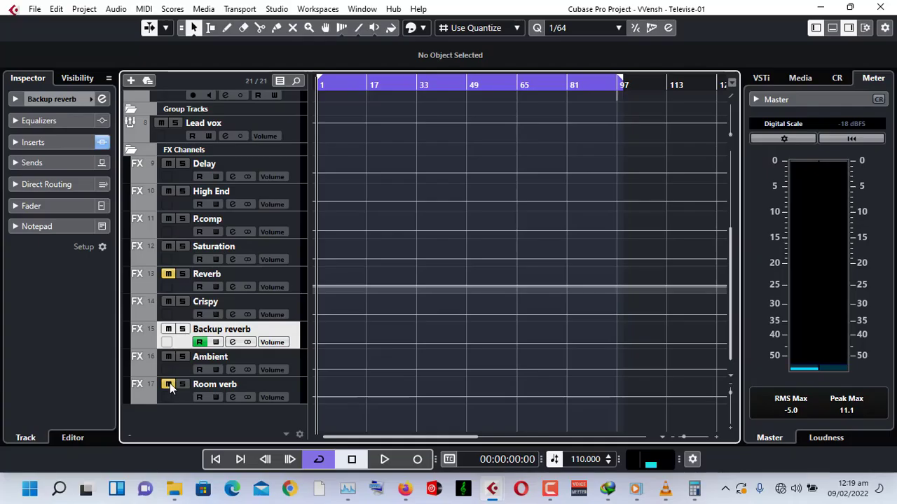
Scroll to the top of the track list, play the project, and stop playback.
scroll(170, 273, up, 5)
scroll(360, 273, up, 2)
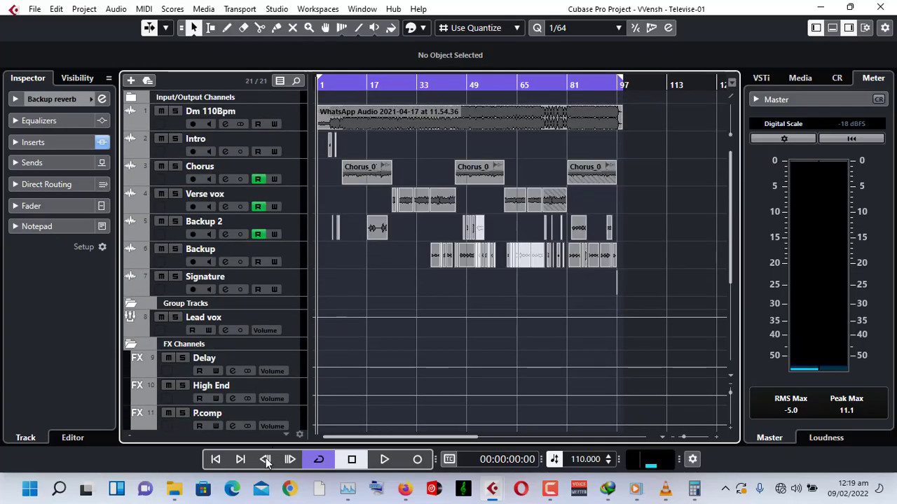
click(384, 459)
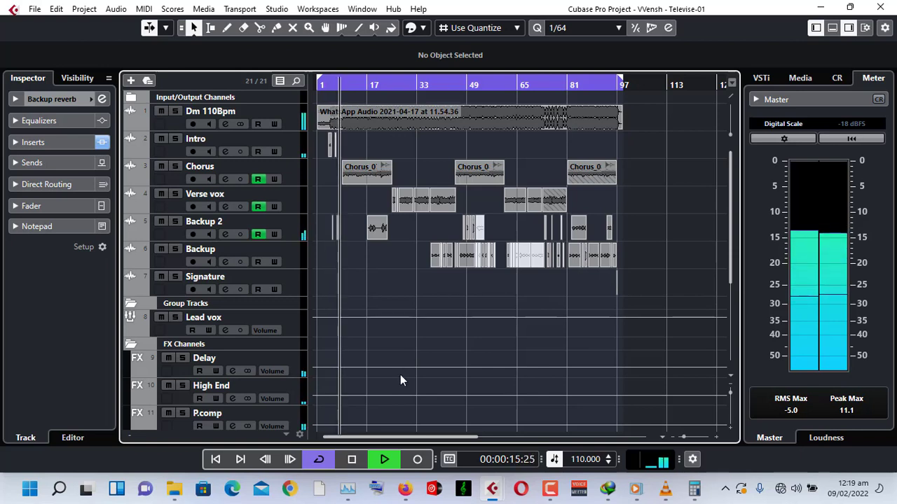
click(353, 459)
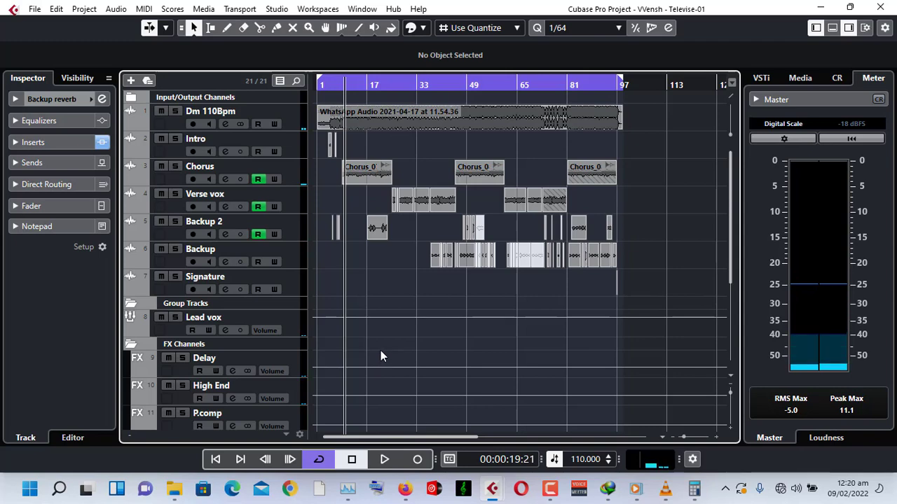
Select the Reverb FX track and open its FabFilter Pro-R insert editor.
scroll(381, 354, down, 3)
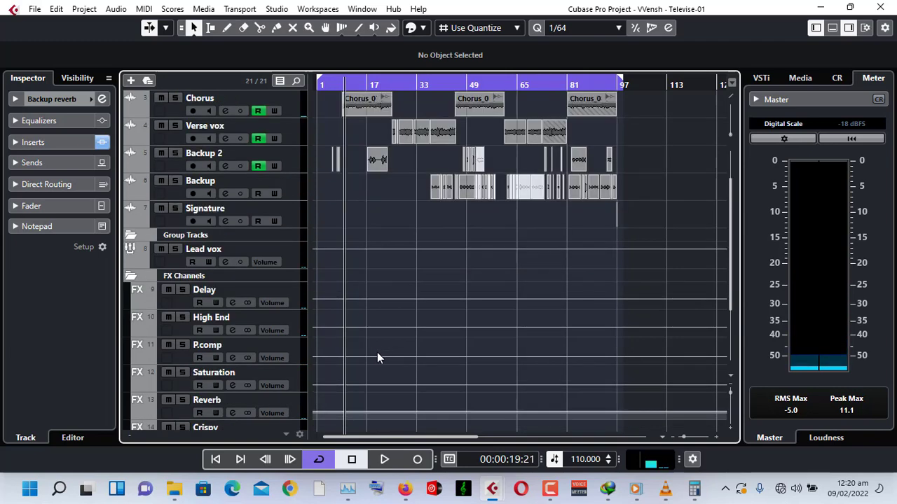
scroll(377, 354, down, 3)
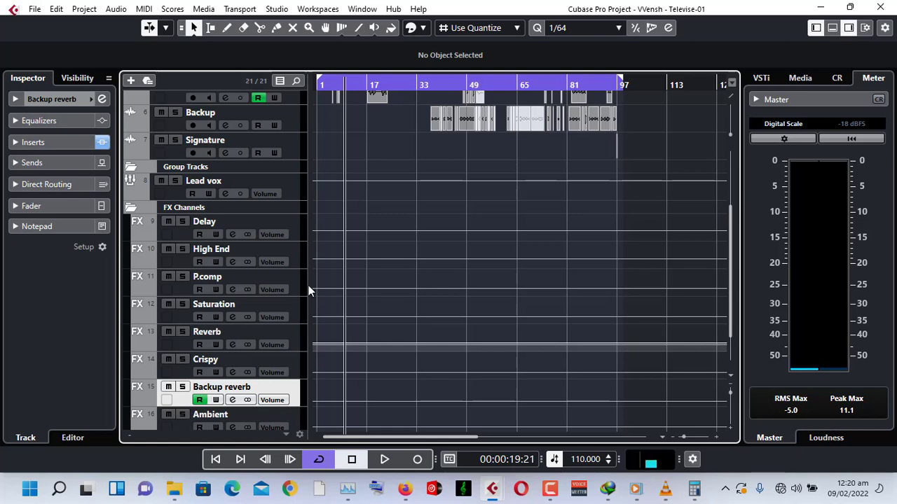
scroll(354, 261, up, 6)
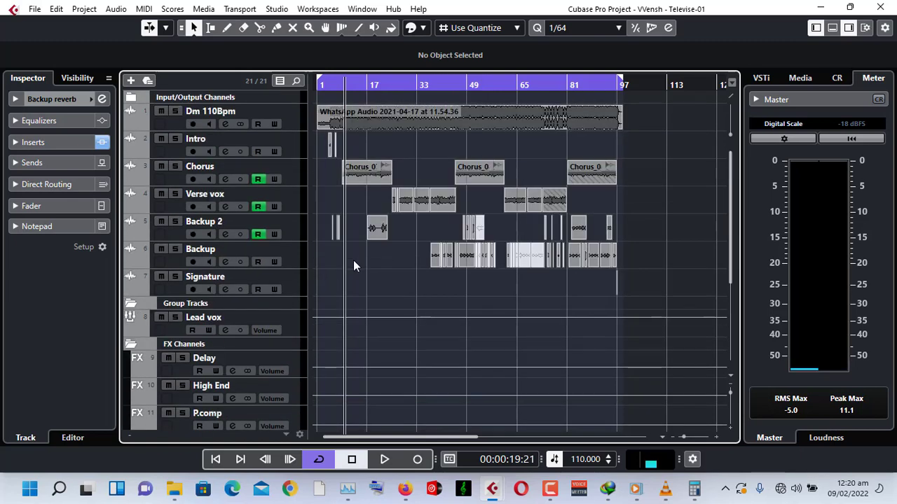
scroll(353, 260, down, 6)
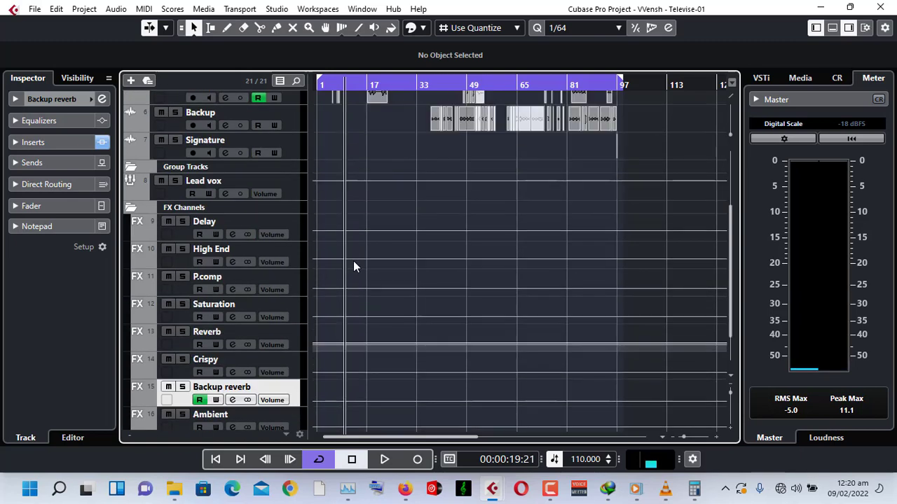
click(294, 337)
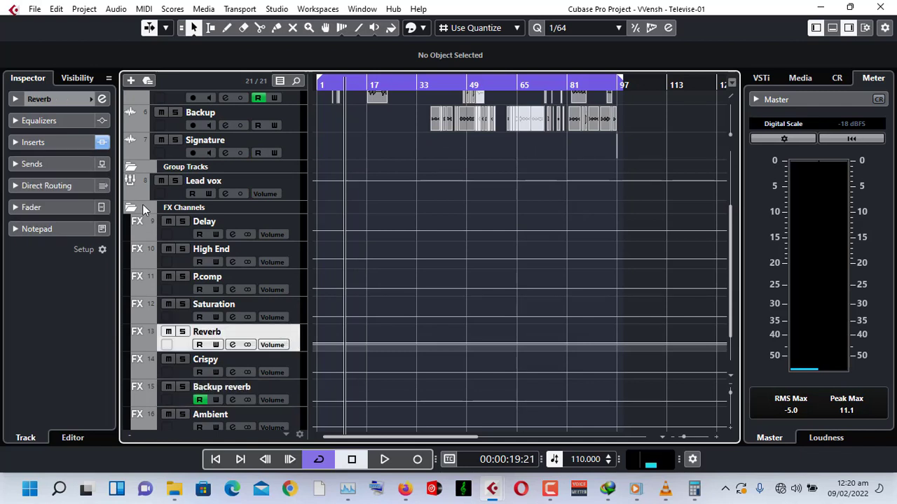
click(56, 145)
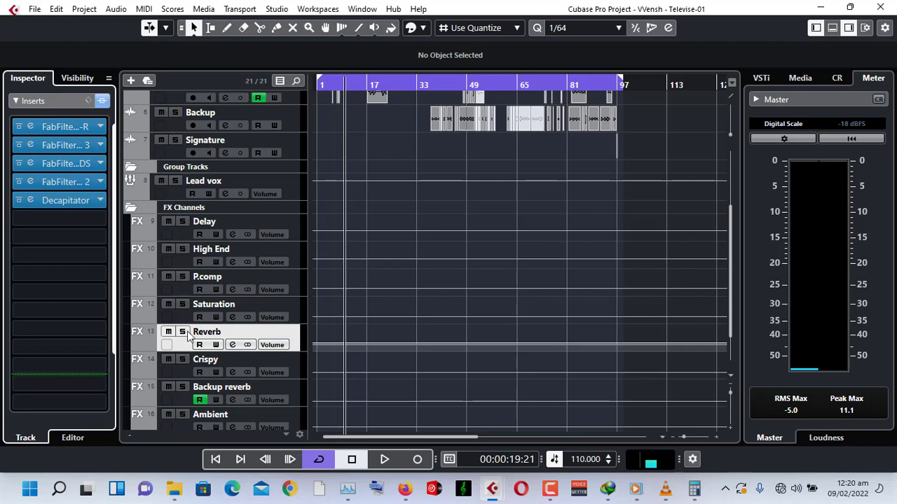
click(30, 130)
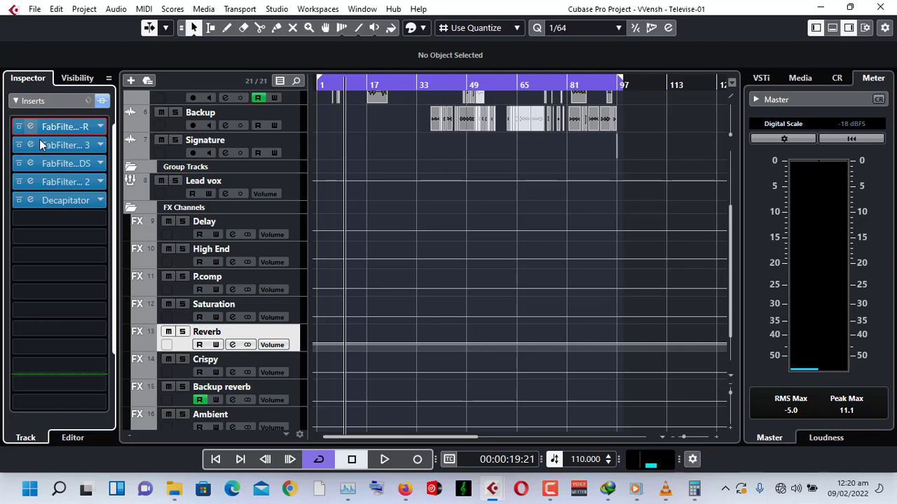
double_click(52, 129)
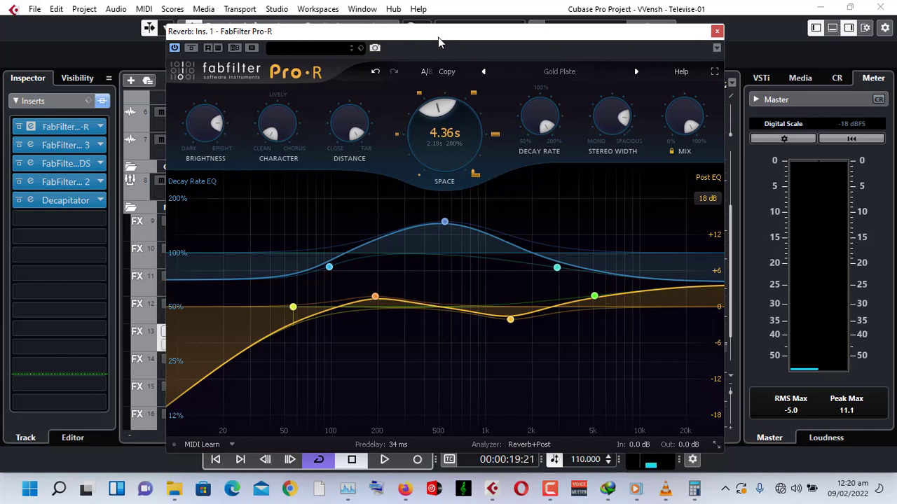
Switch to the Calculator app and reposition its window.
mouse_move(426, 216)
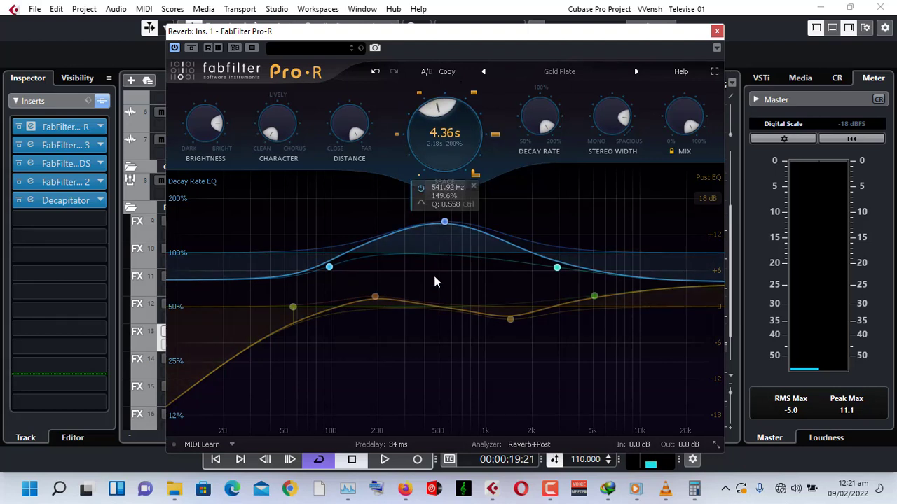
mouse_move(362, 444)
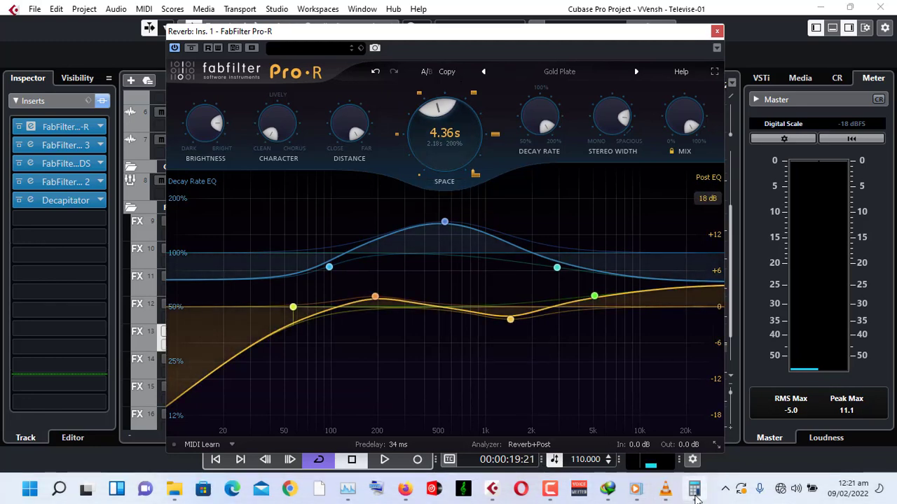
click(695, 490)
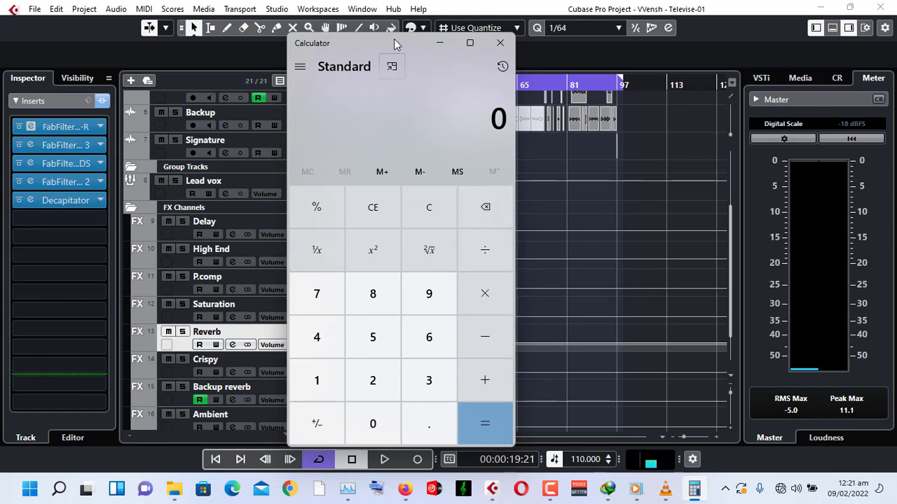
drag(393, 40, 379, 25)
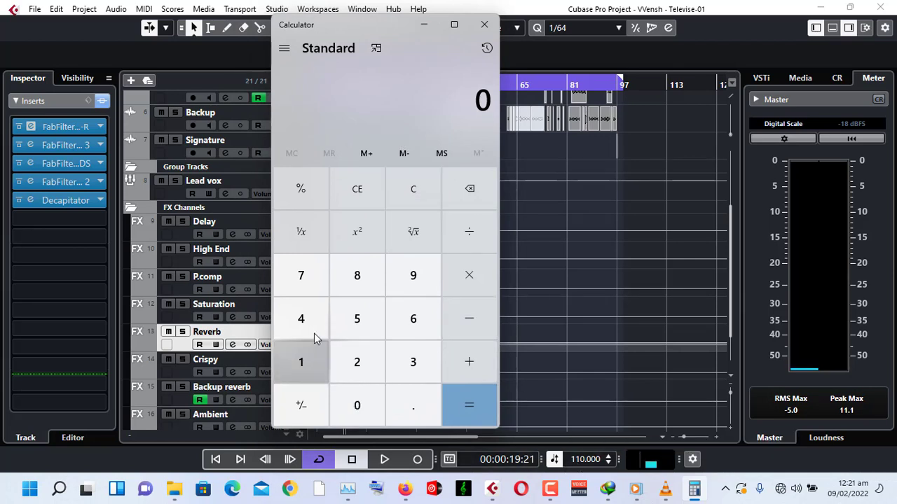
Compute 60000 divided by 110 in the calculator.
click(404, 329)
click(360, 412)
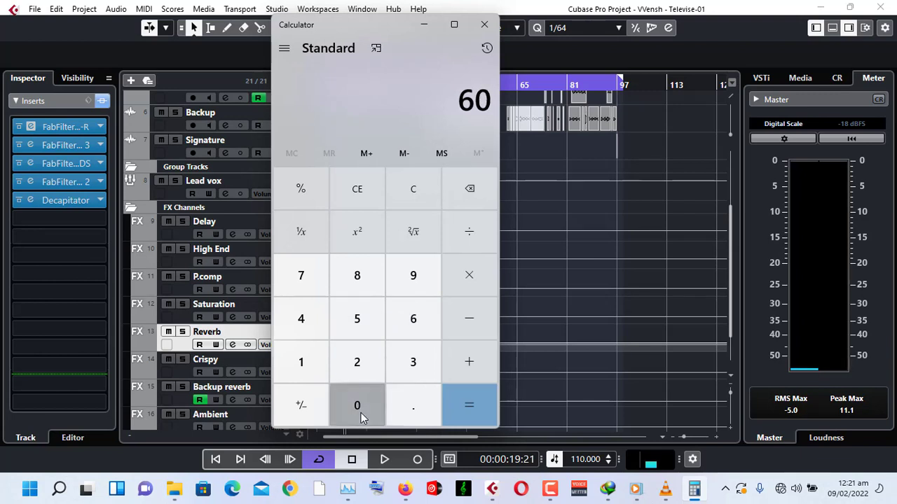
click(361, 412)
click(361, 412)
click(360, 413)
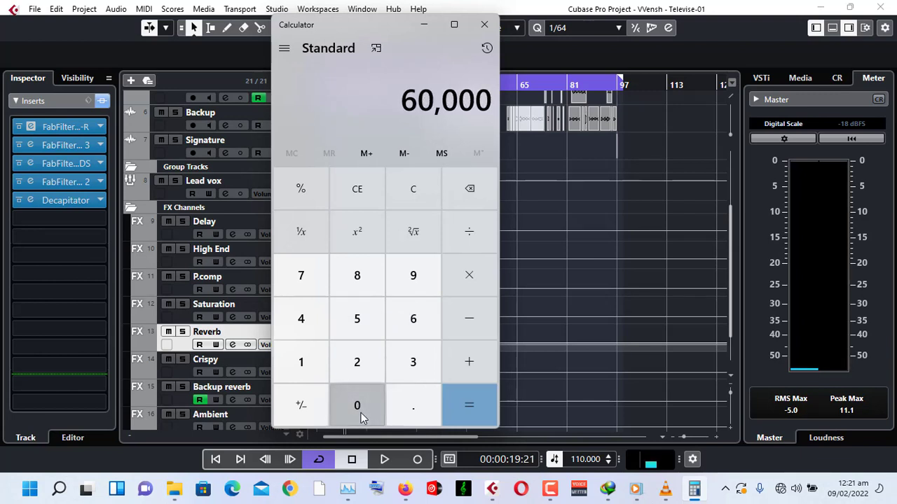
click(475, 240)
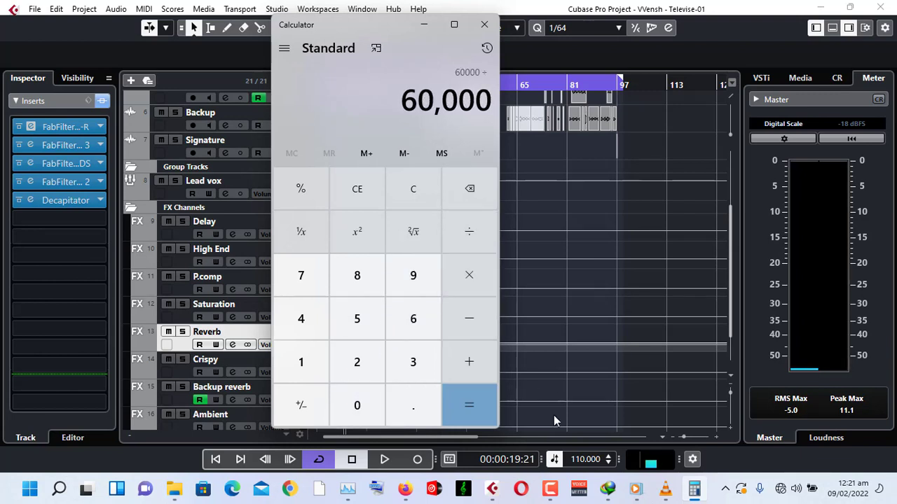
click(305, 356)
click(305, 355)
click(343, 397)
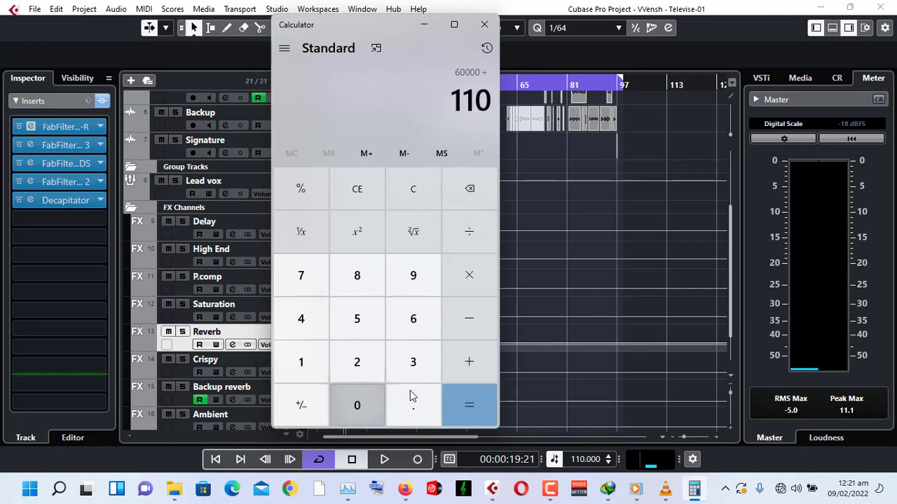
click(470, 275)
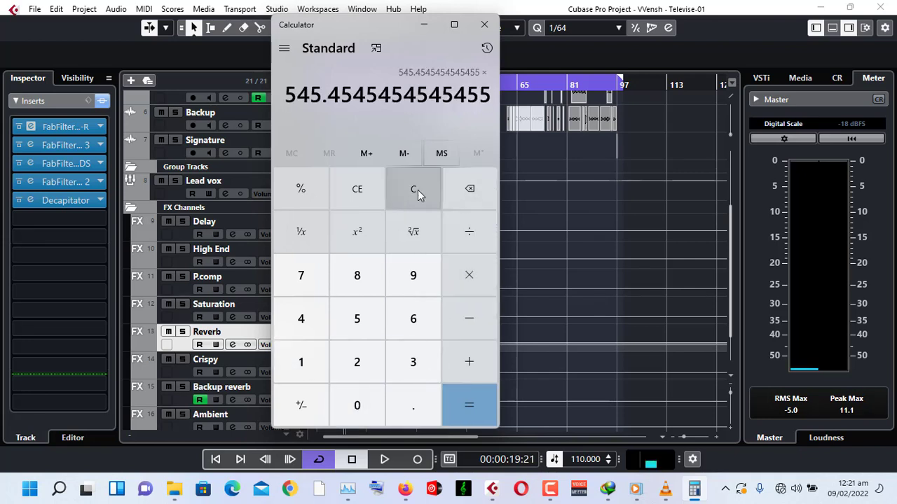
Multiply the result by 2 twice in the calculator.
click(357, 375)
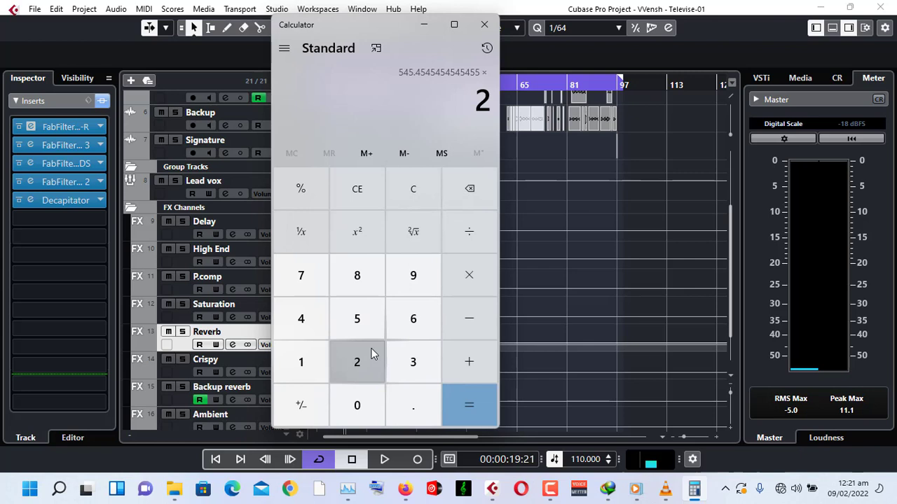
click(468, 276)
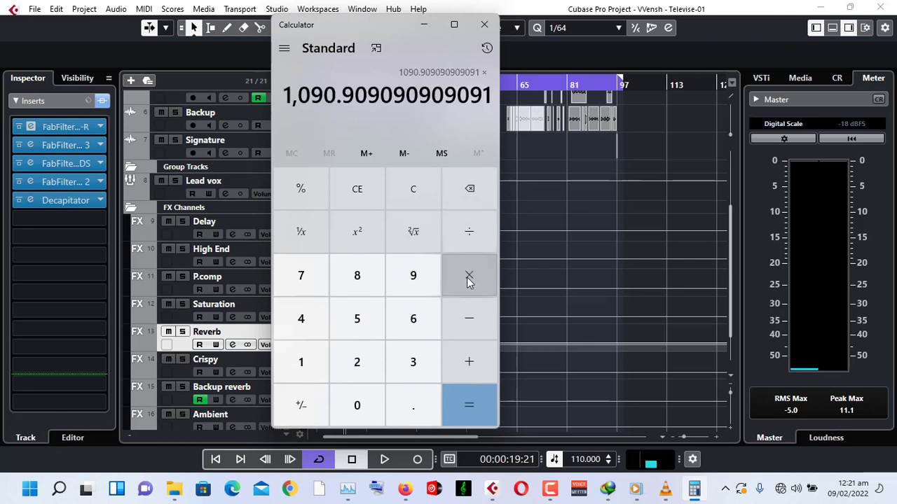
click(354, 364)
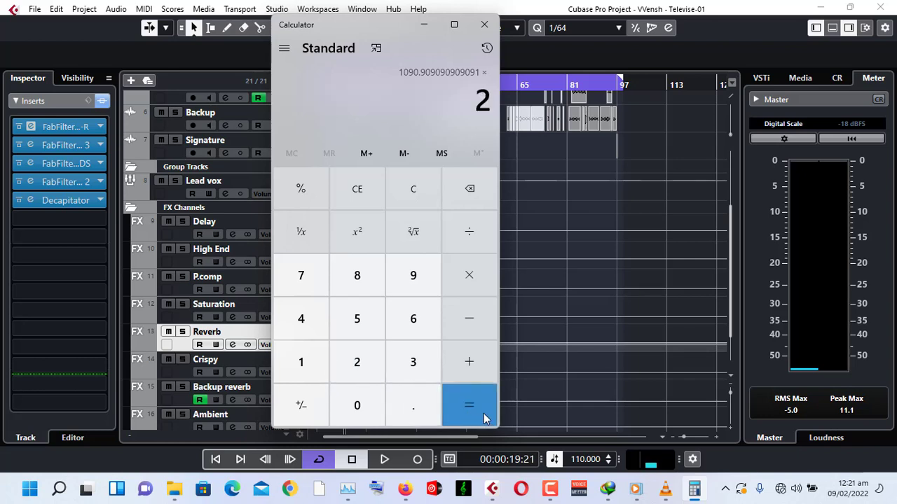
click(467, 407)
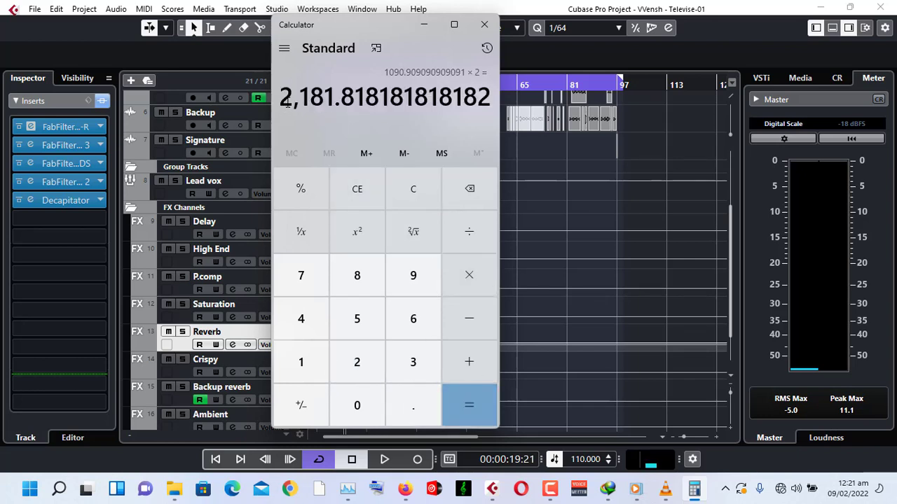
Return to Pro-R and open the Space value field for editing, then close it.
click(423, 24)
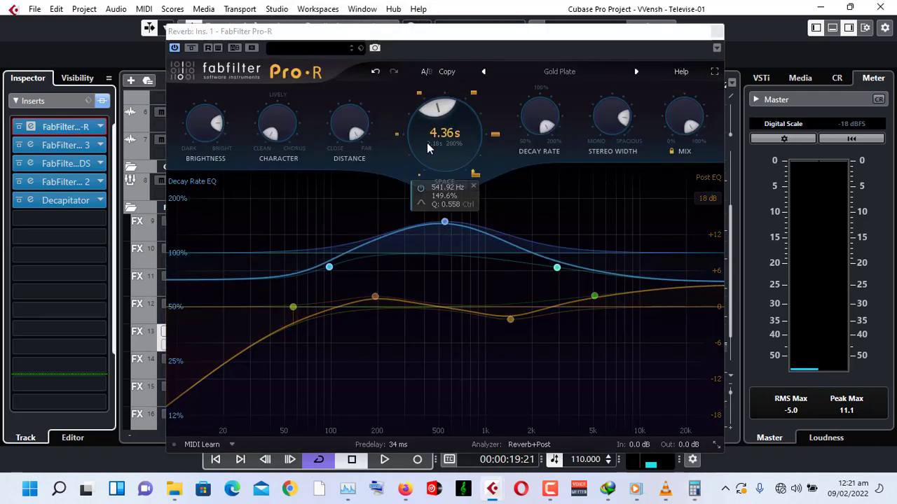
mouse_move(439, 137)
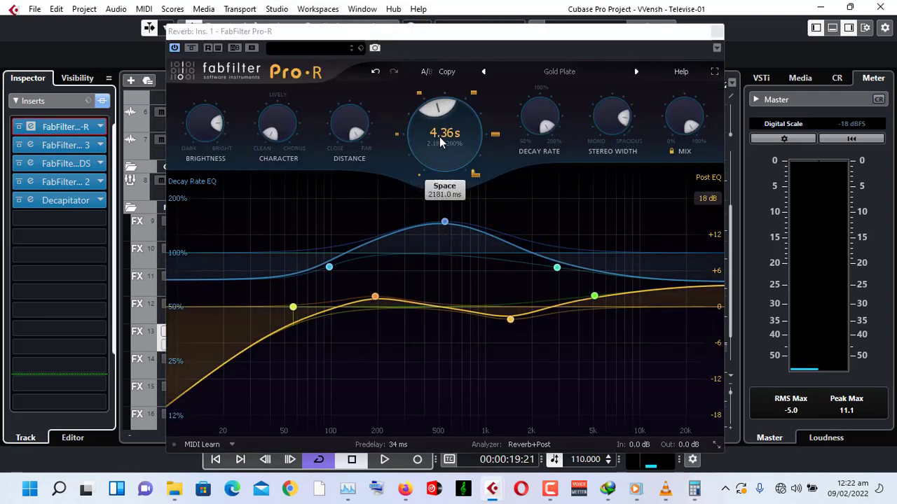
double_click(441, 194)
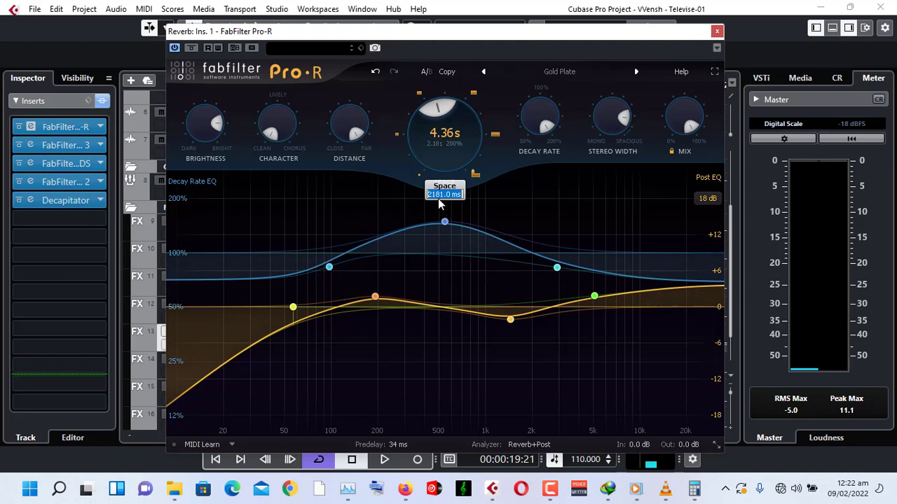
click(442, 143)
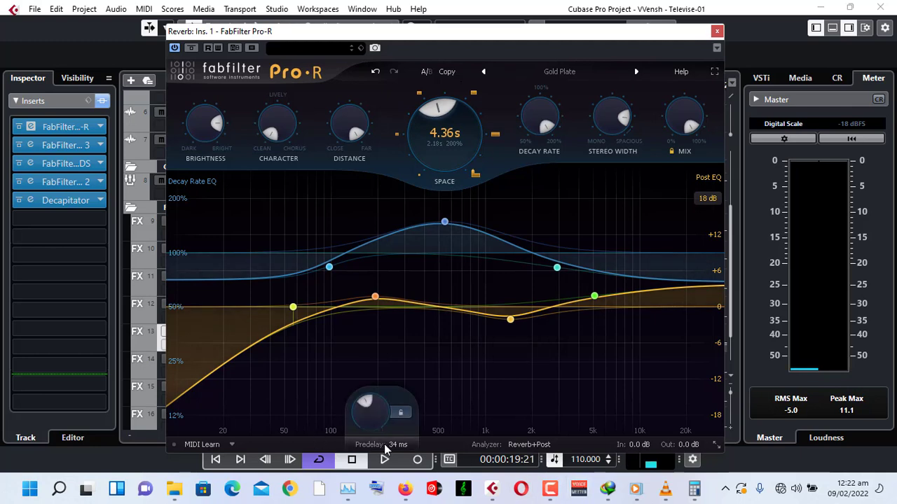
Switch to the calculator and divide the result by 2 six times in a row.
click(696, 493)
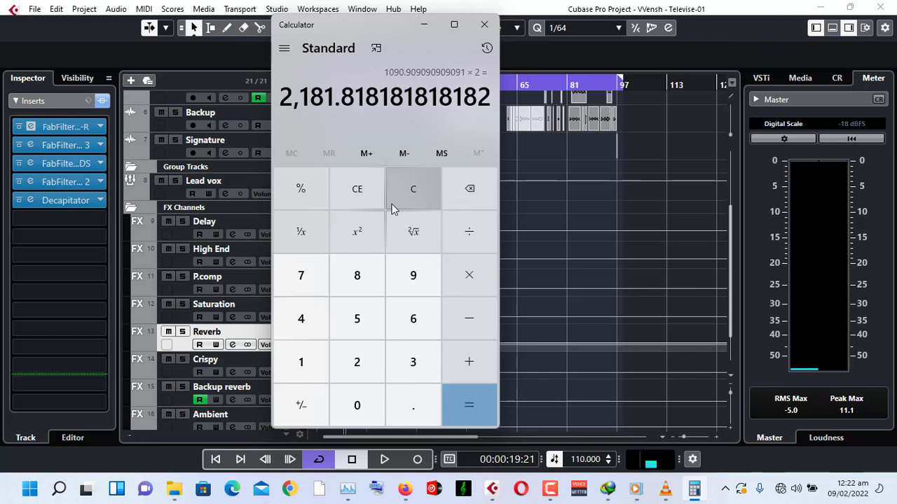
click(465, 234)
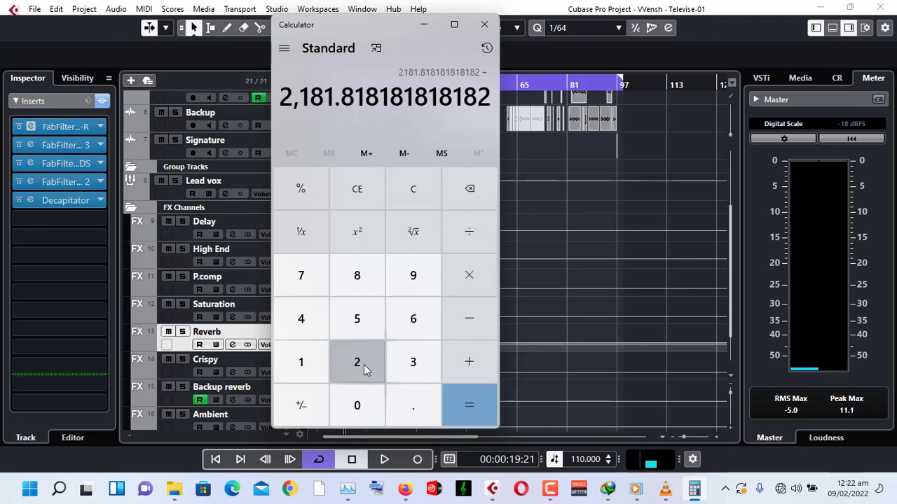
click(363, 369)
click(472, 232)
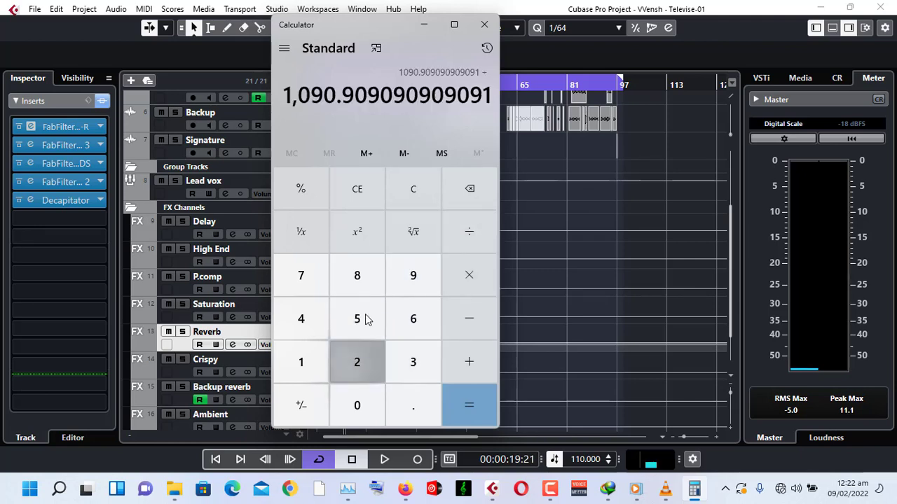
click(357, 362)
click(469, 233)
click(359, 364)
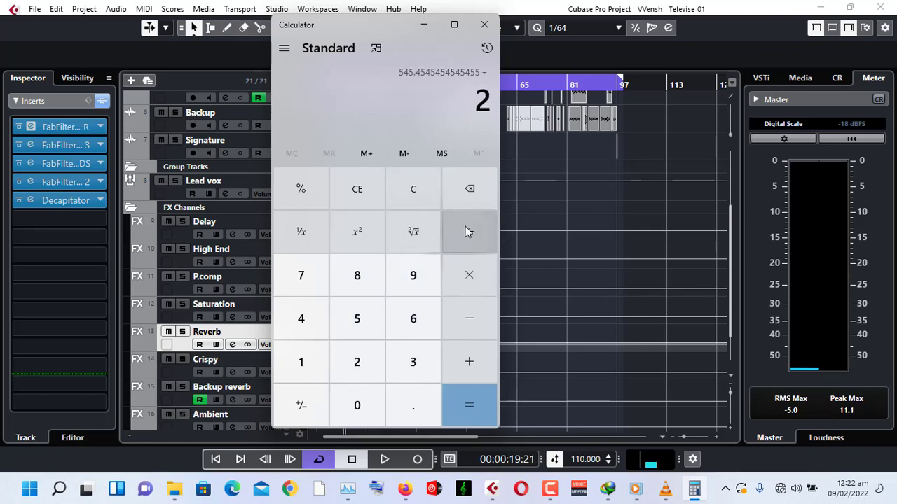
click(468, 231)
click(358, 363)
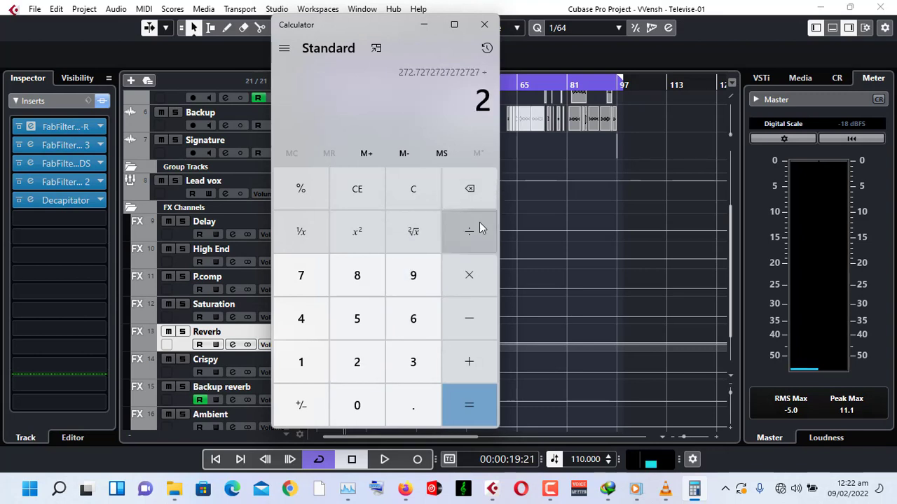
click(479, 222)
click(357, 363)
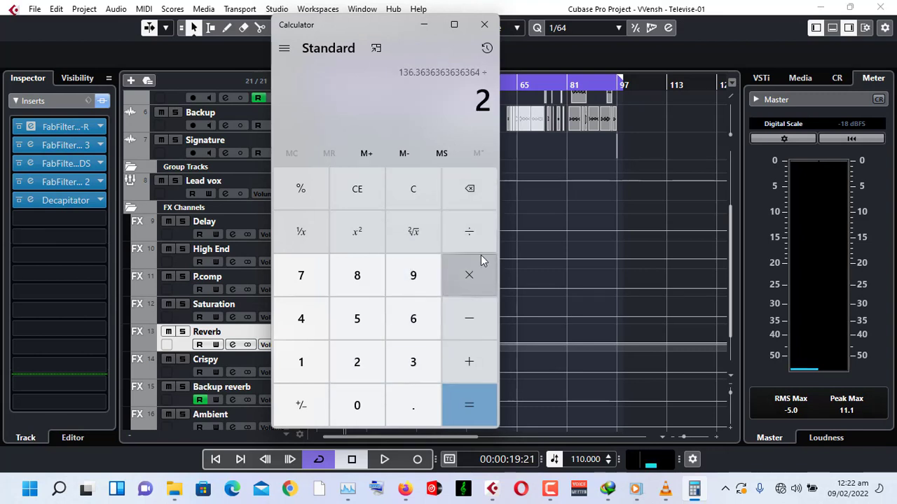
click(475, 233)
click(357, 365)
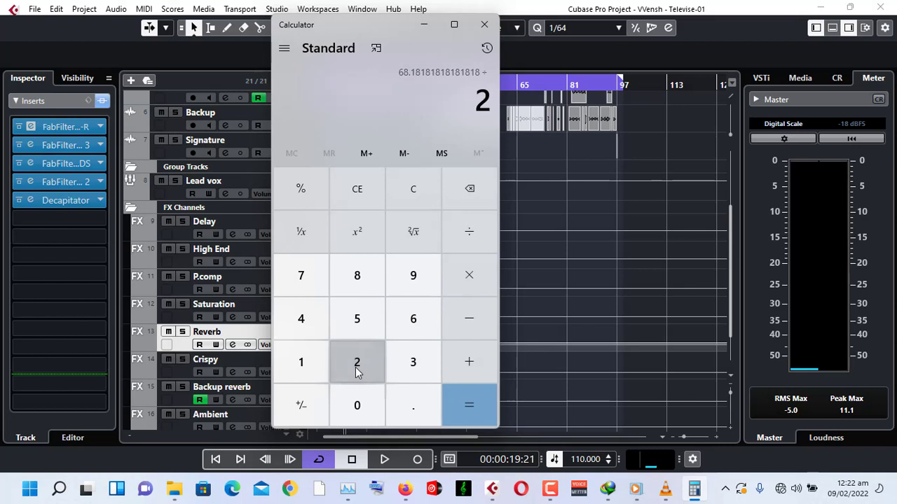
click(456, 414)
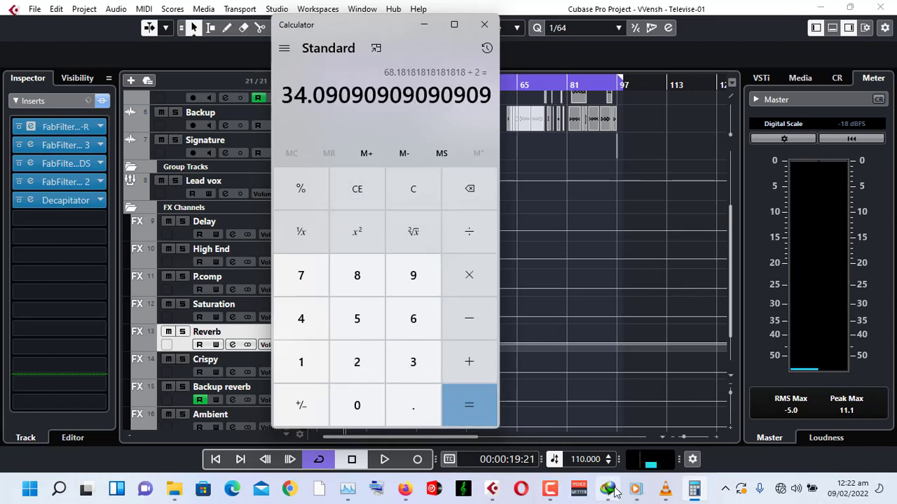
Return to Cubase via the MixConsole window, then close the Pro-R editor and the MixConsole.
mouse_move(492, 489)
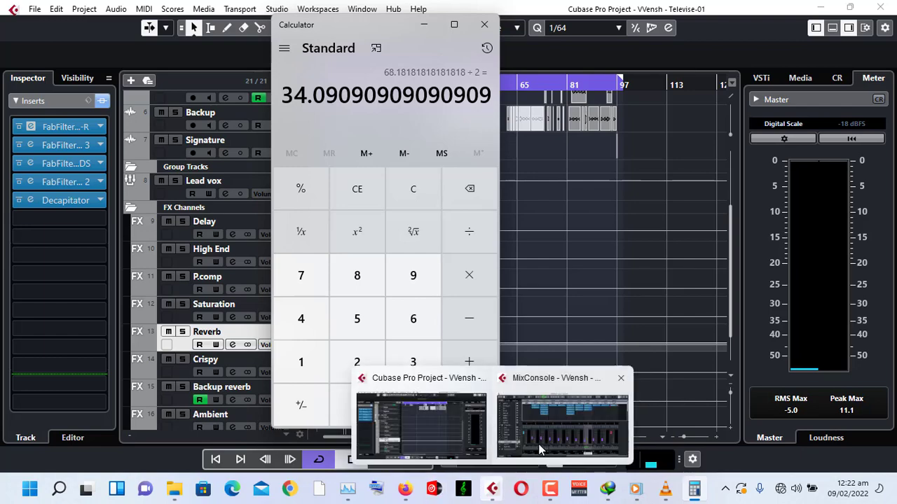
mouse_move(551, 429)
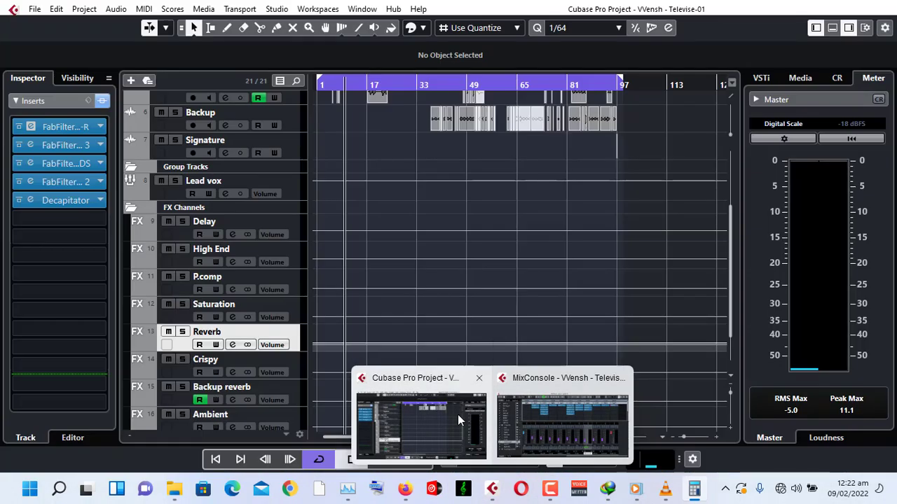
click(520, 413)
mouse_move(398, 448)
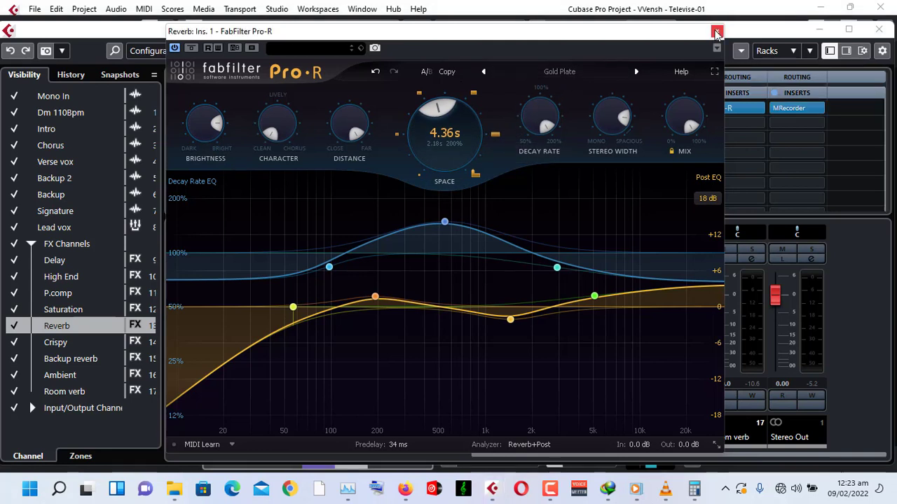
click(717, 32)
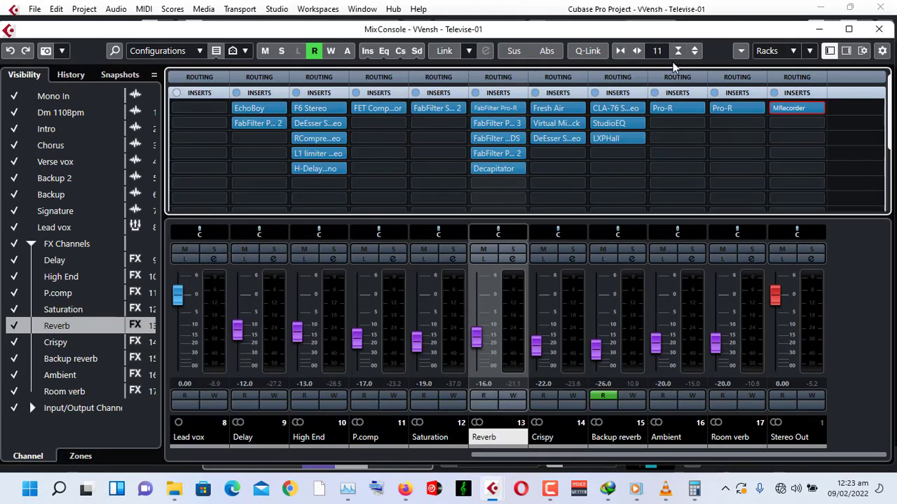
click(879, 29)
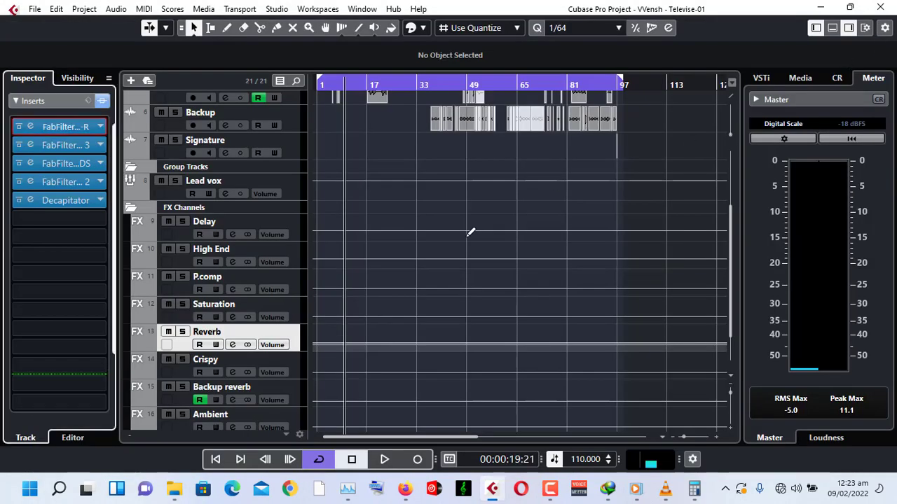
Mute the Room verb and Ambient FX channels.
scroll(348, 300, down, 2)
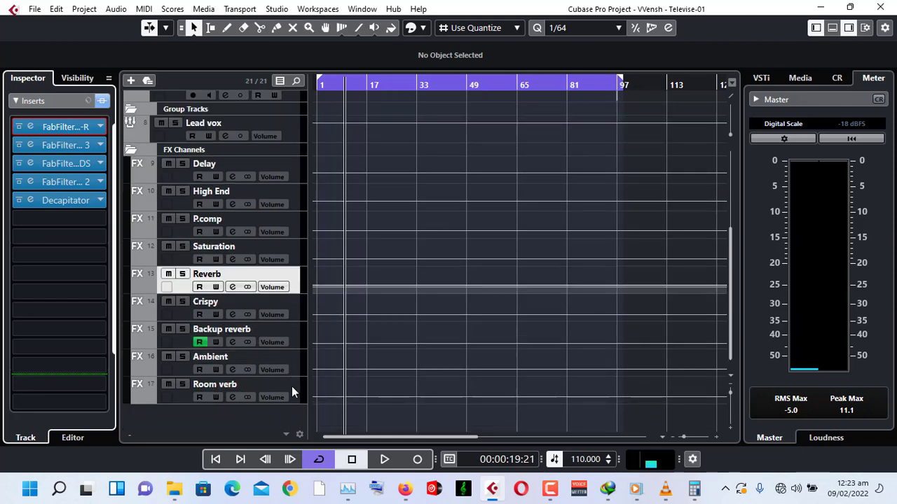
click(167, 386)
click(167, 357)
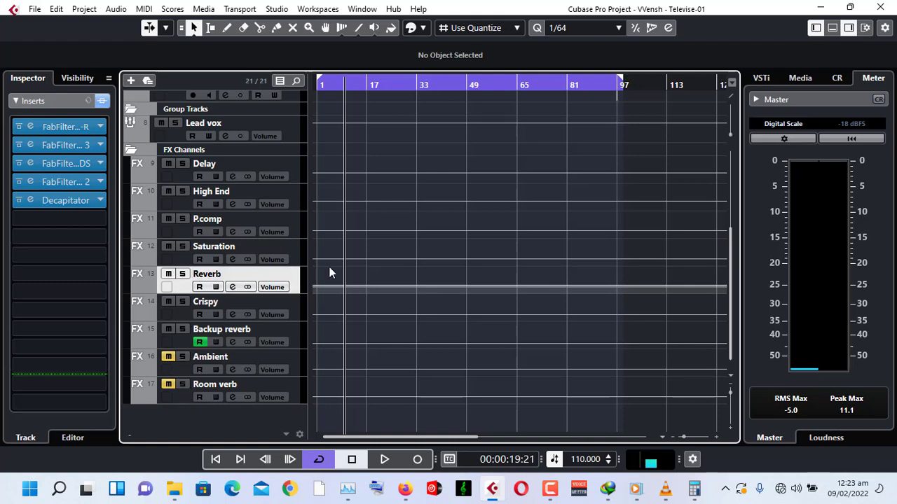
Play the song from the start to audition the reverb, then stop playback.
scroll(343, 266, up, 2)
scroll(350, 266, up, 2)
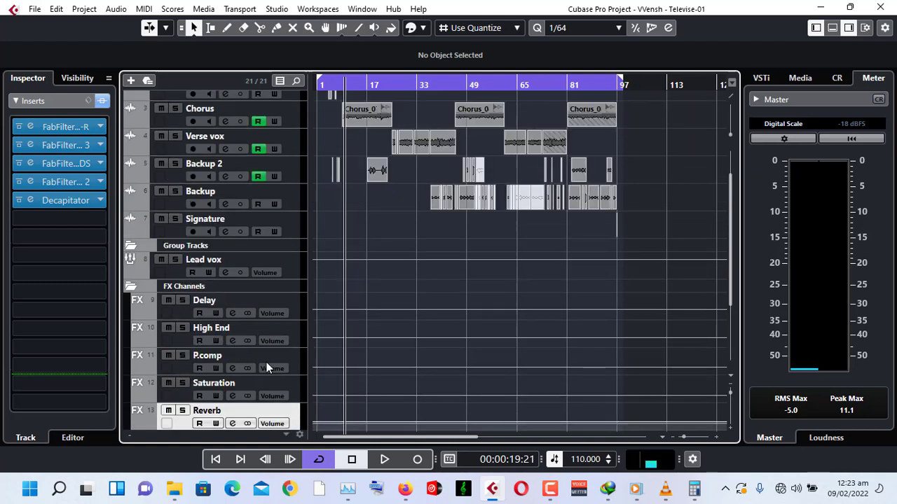
click(215, 459)
key(space)
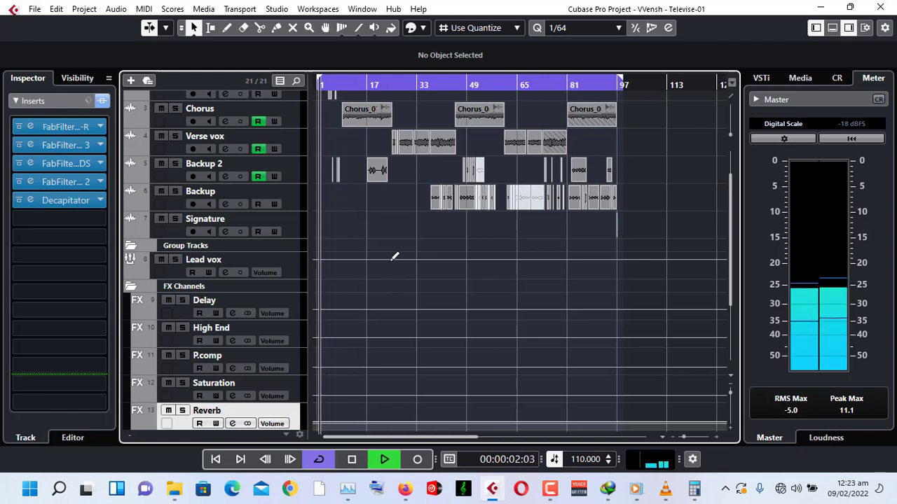
scroll(236, 395, down, 4)
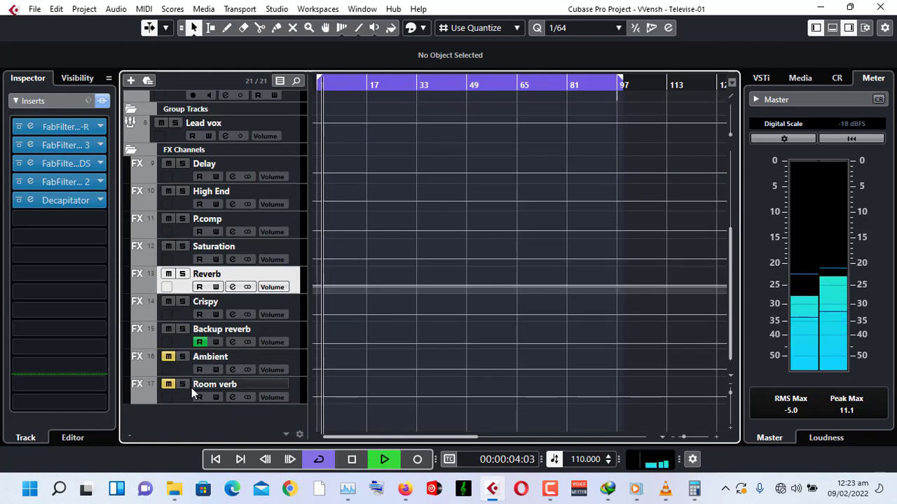
scroll(403, 239, up, 4)
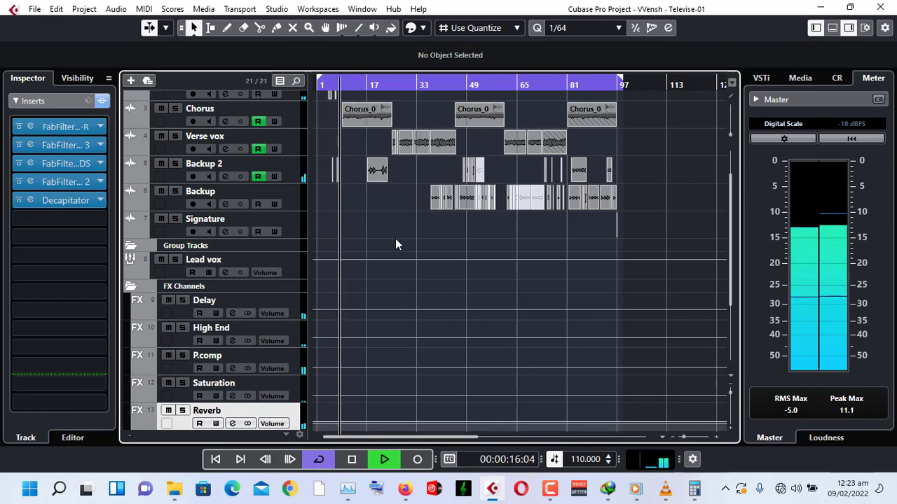
key(space)
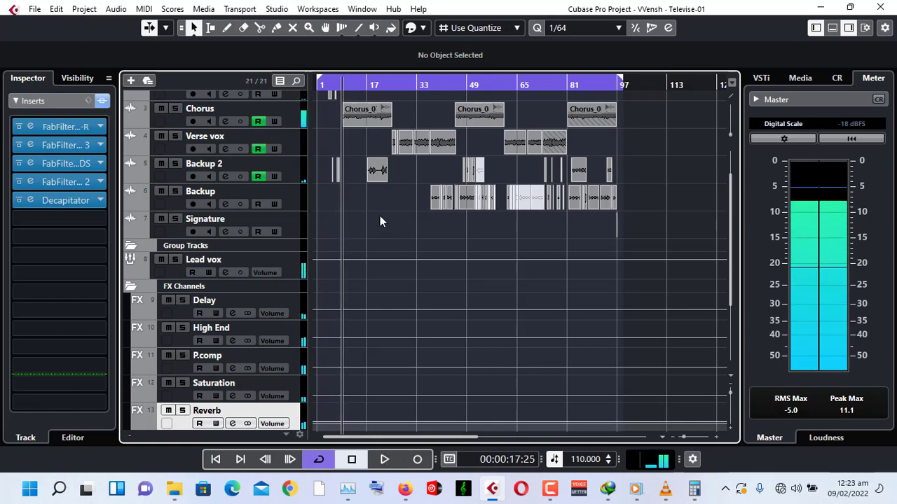
Open and close the Pro-Q 3 and Pro-DS insert editors on the Reverb channel to inspect them.
click(30, 144)
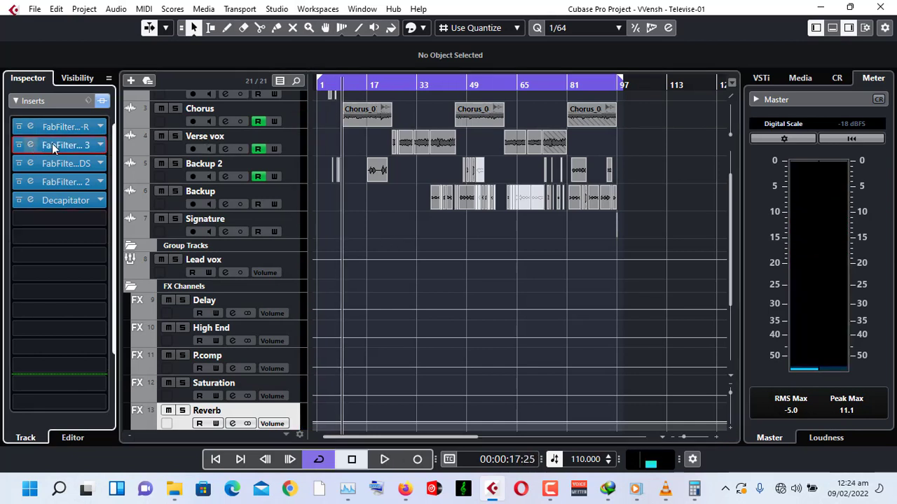
click(54, 145)
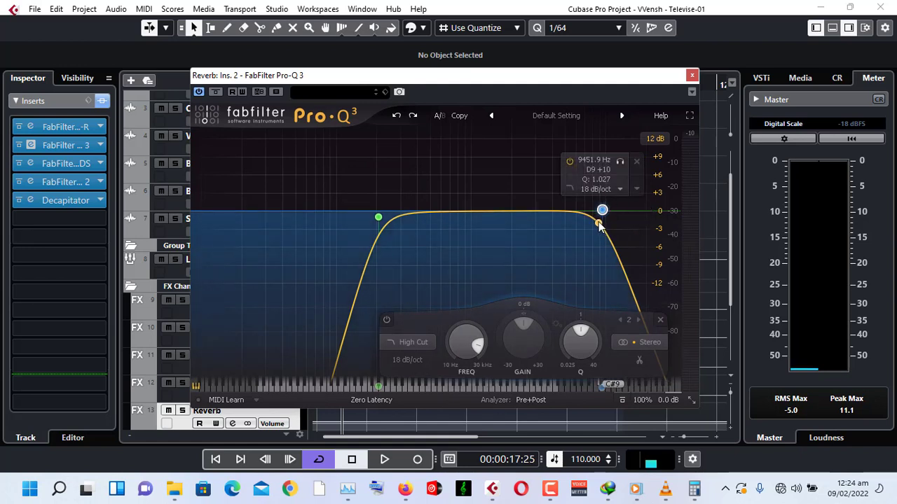
click(691, 75)
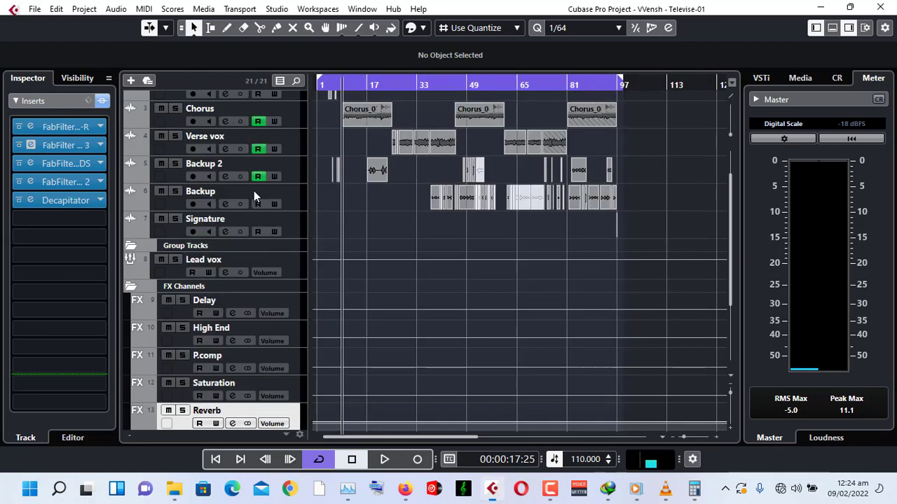
click(28, 164)
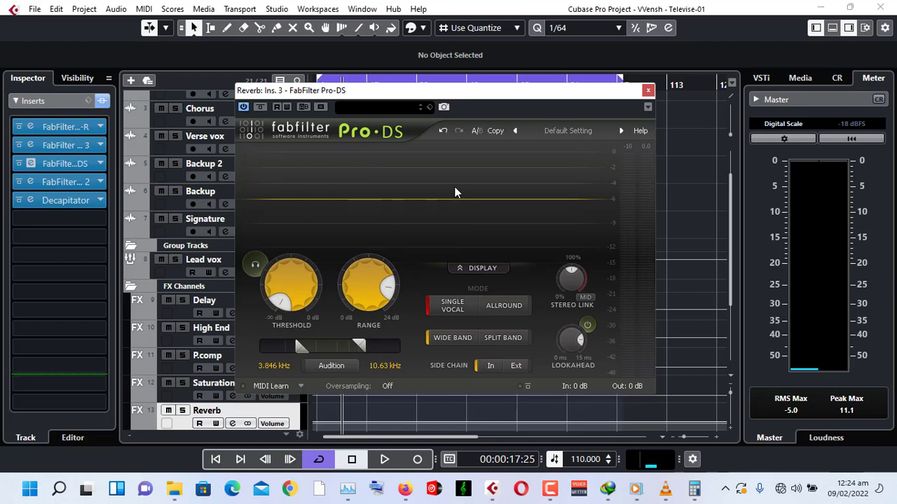
click(647, 92)
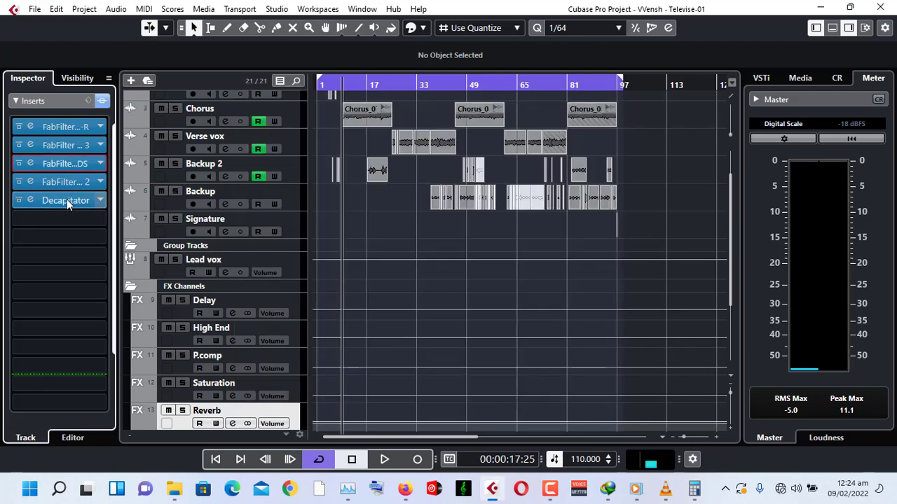
Open the Pro-C 2 insert editor on the Reverb channel, reposition its window, and examine its knob settings.
click(30, 181)
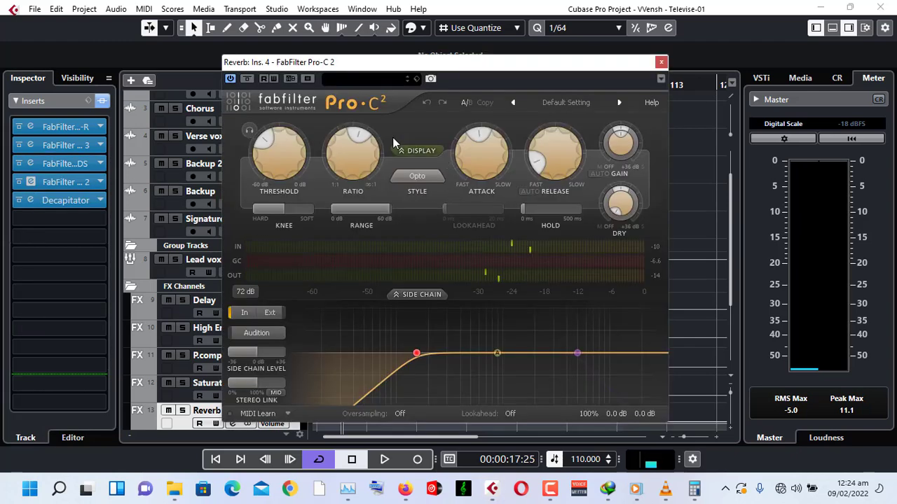
mouse_move(364, 156)
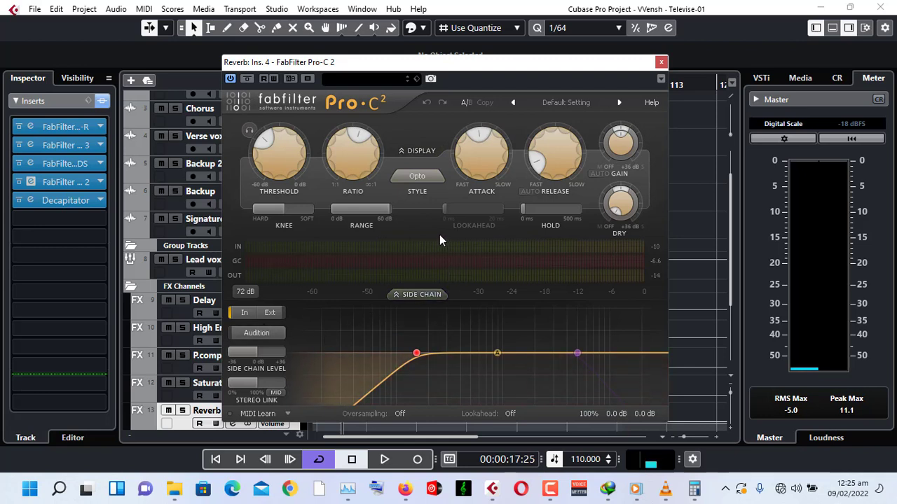
drag(428, 66, 488, 54)
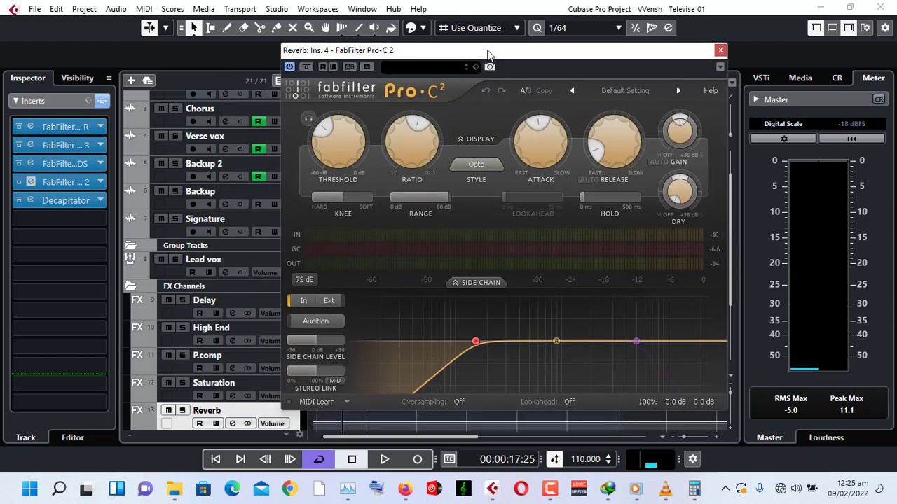
mouse_move(607, 163)
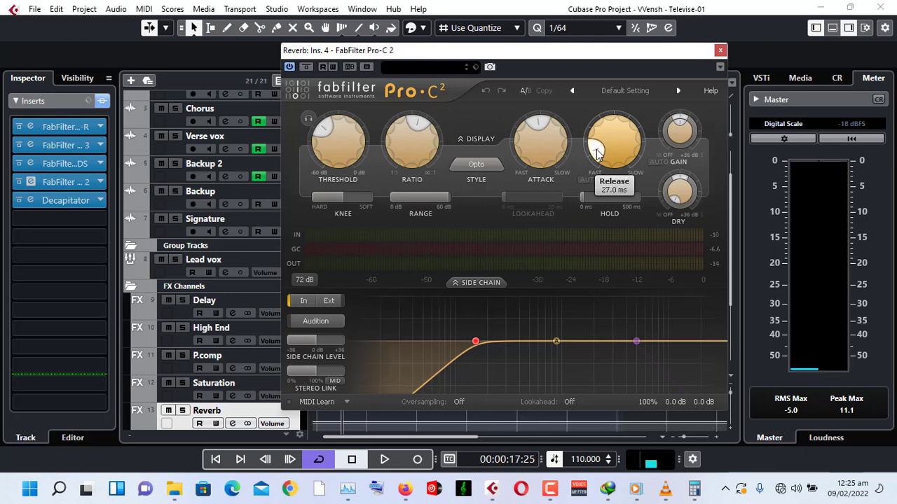
mouse_move(539, 121)
mouse_move(415, 124)
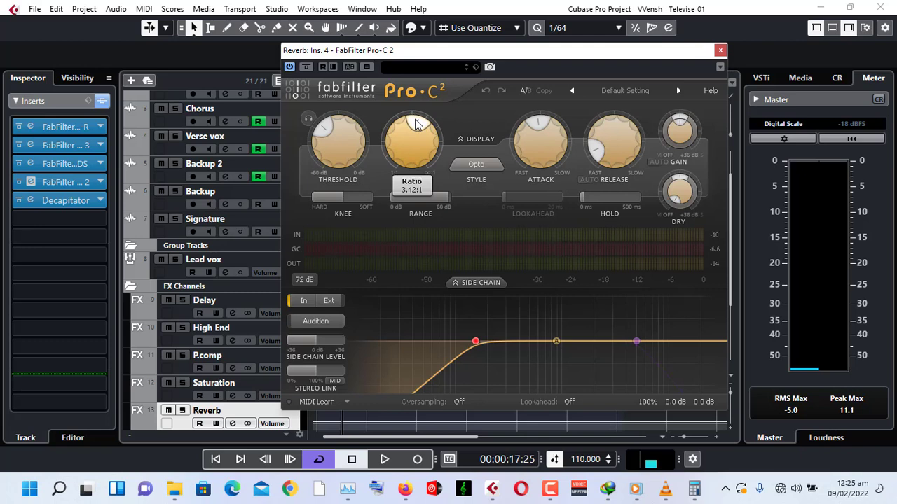
mouse_move(323, 132)
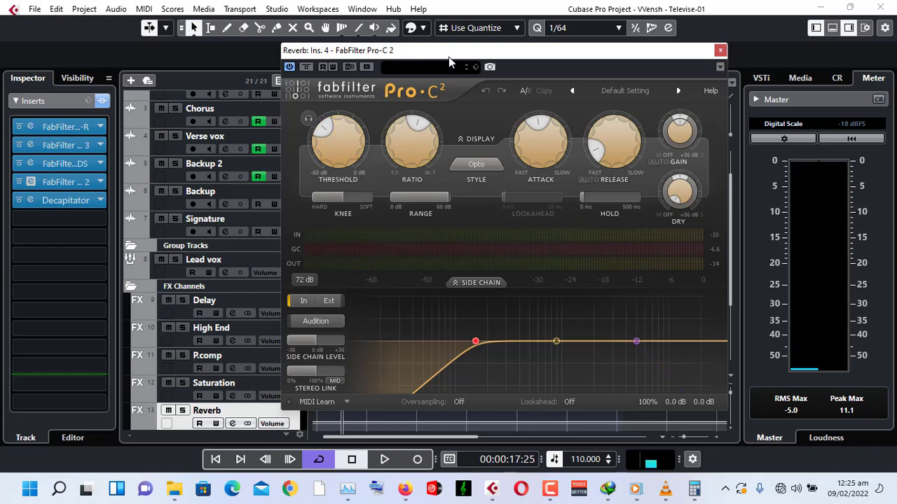
drag(452, 59, 550, 58)
Bypass the Pro-C 2 compressor and play the song from the start to compare, then stop playback.
click(215, 459)
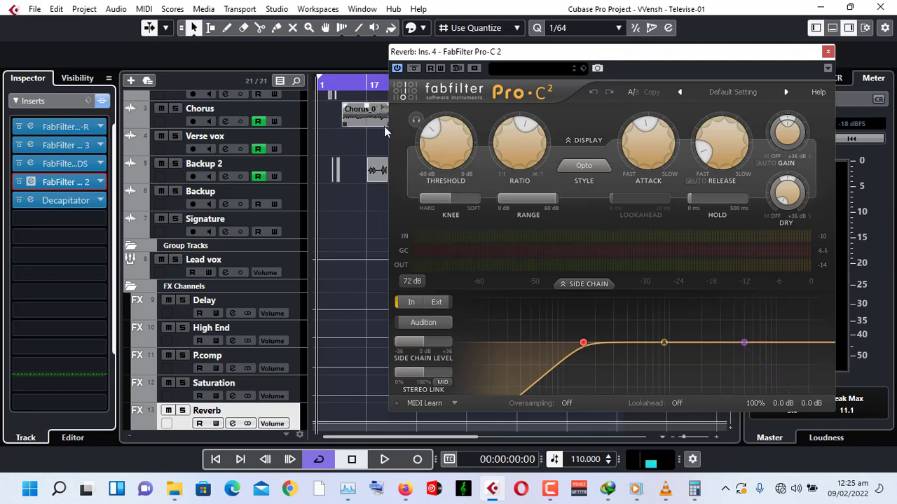
click(414, 68)
key(space)
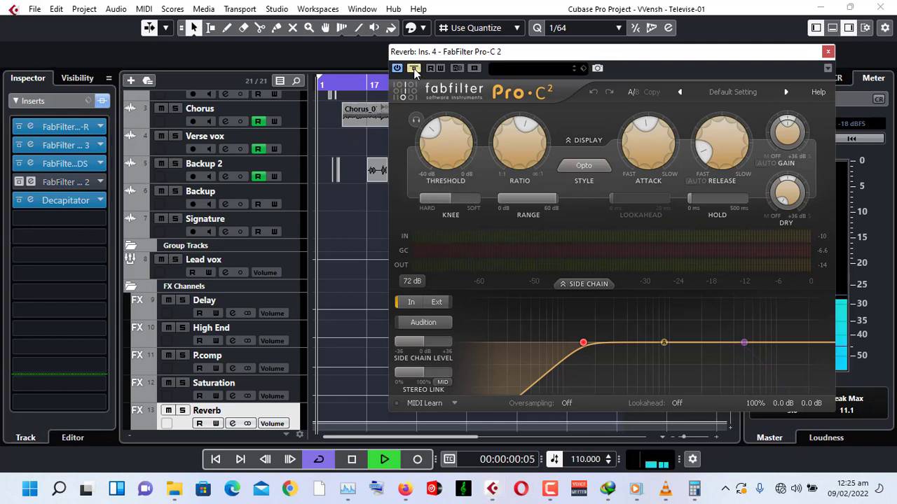
click(341, 85)
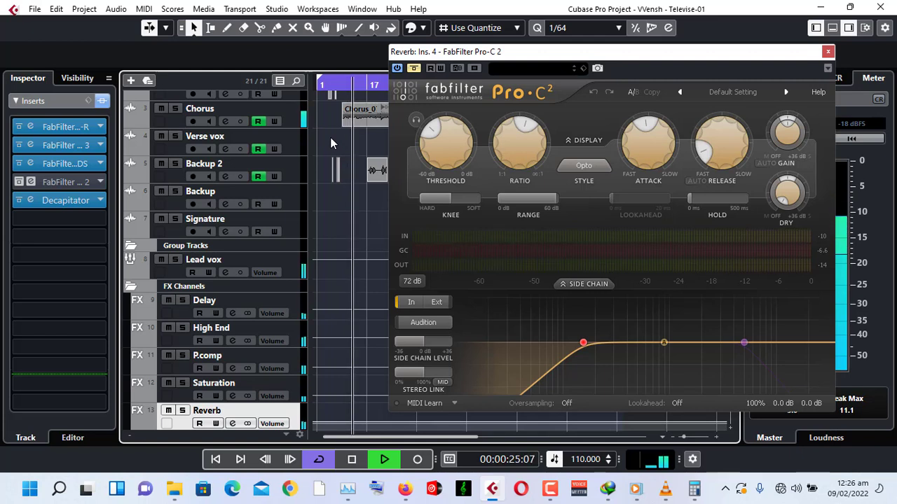
key(space)
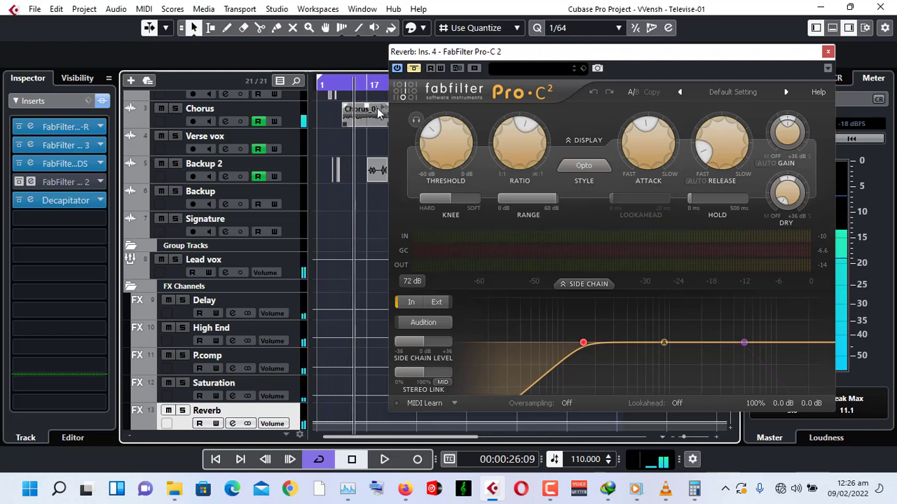
Re-enable the Pro-C 2 compressor and play the song from the start to audition it, then stop playback.
click(414, 67)
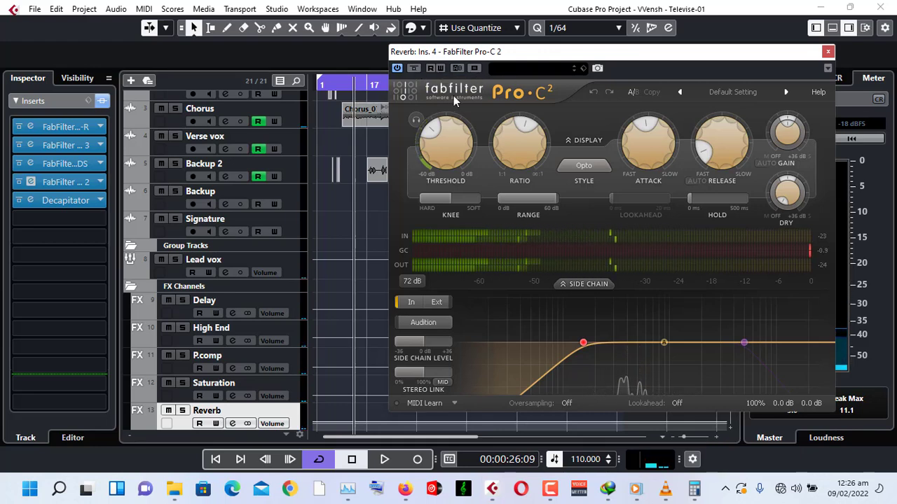
click(340, 84)
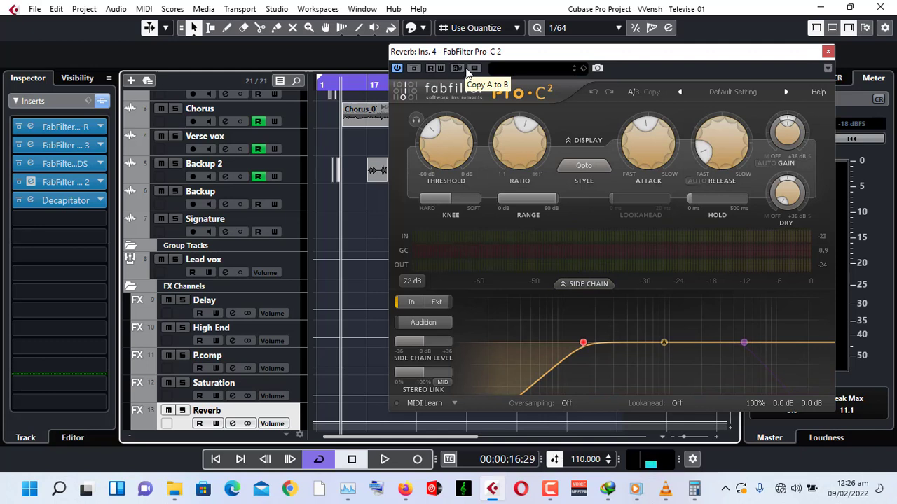
click(585, 283)
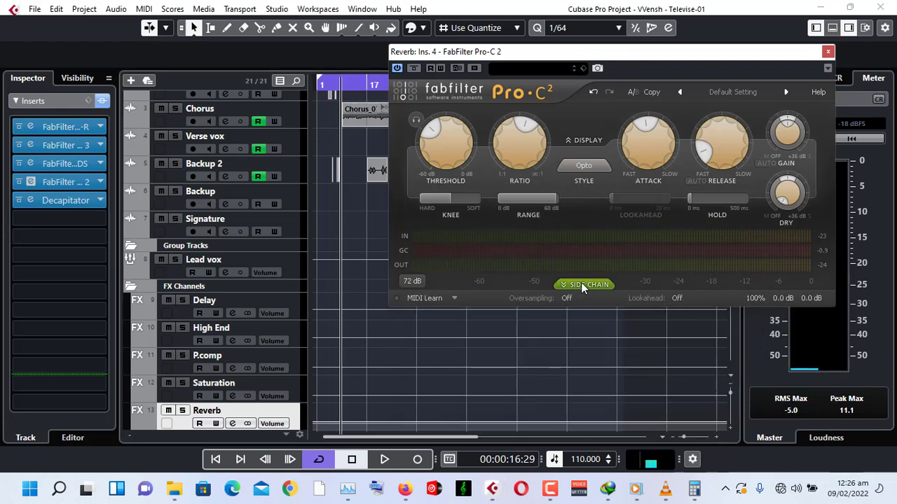
click(581, 282)
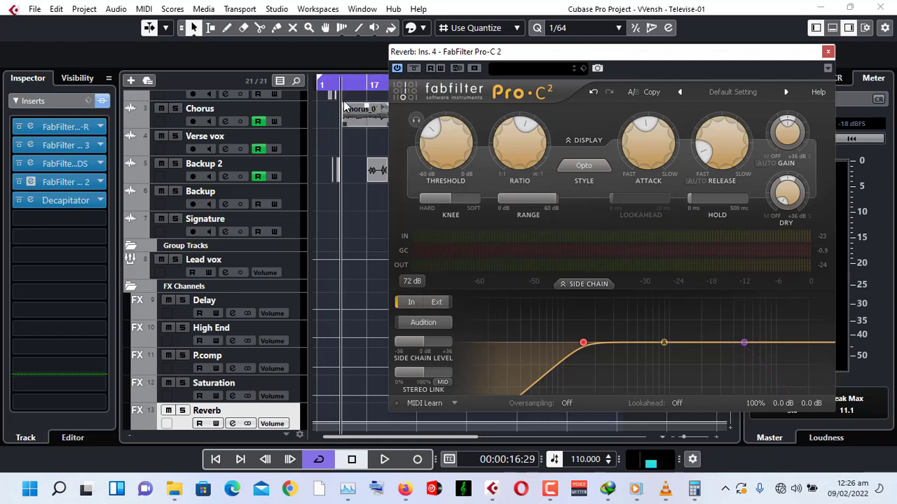
key(space)
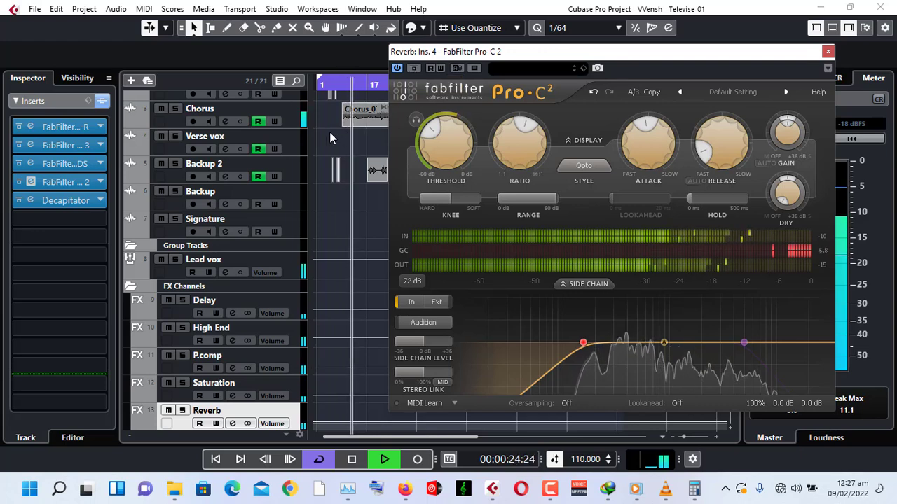
key(space)
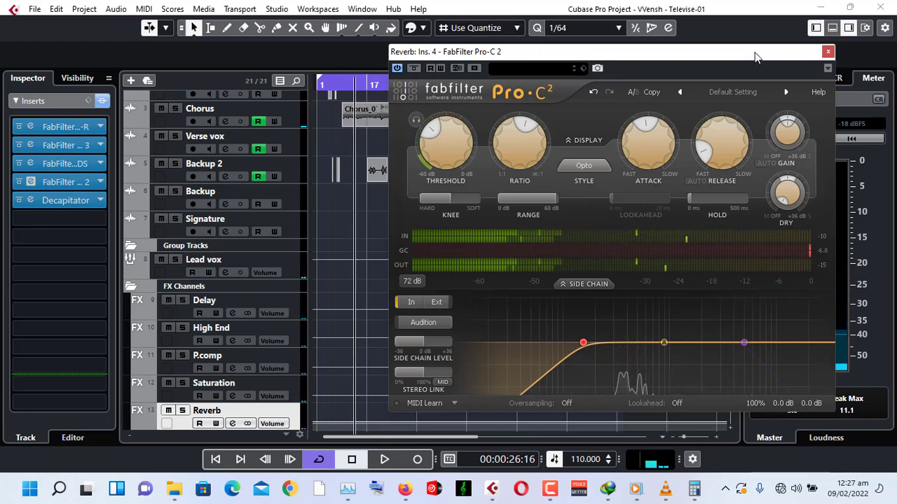
Close the Pro-C 2 editor, then open the Decapitator insert editor to inspect it and close it.
click(827, 51)
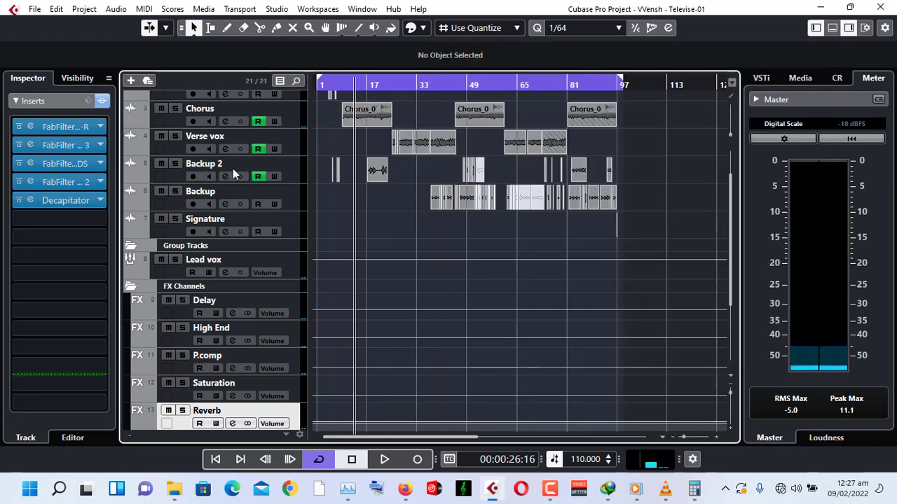
click(30, 202)
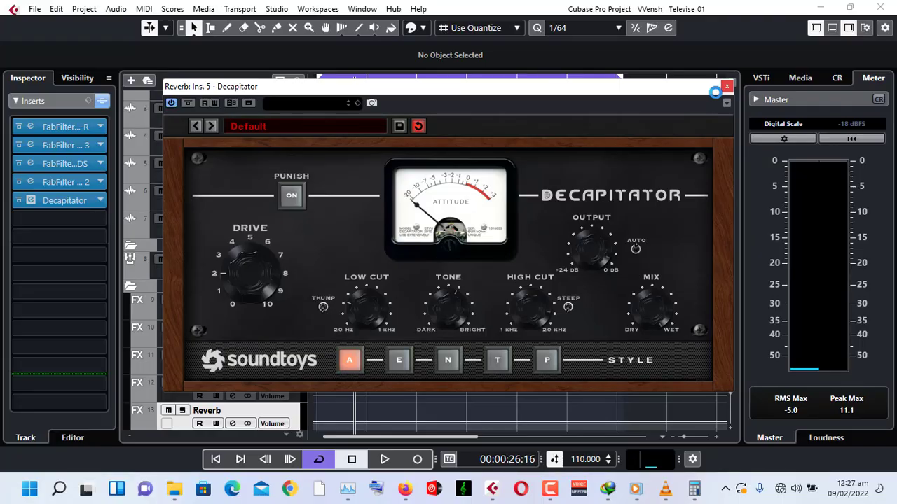
click(726, 86)
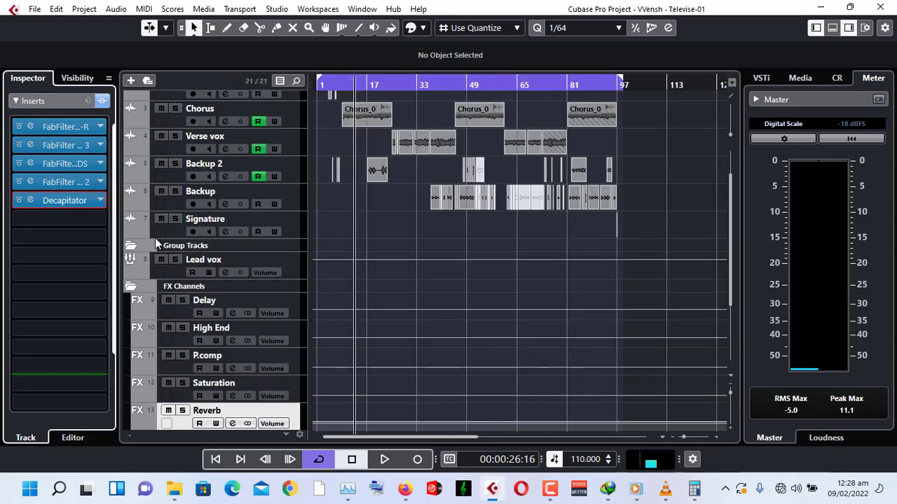
Search the plug-in list for imager and add S1 Imager Stereo as a new insert on the Reverb channel.
click(62, 215)
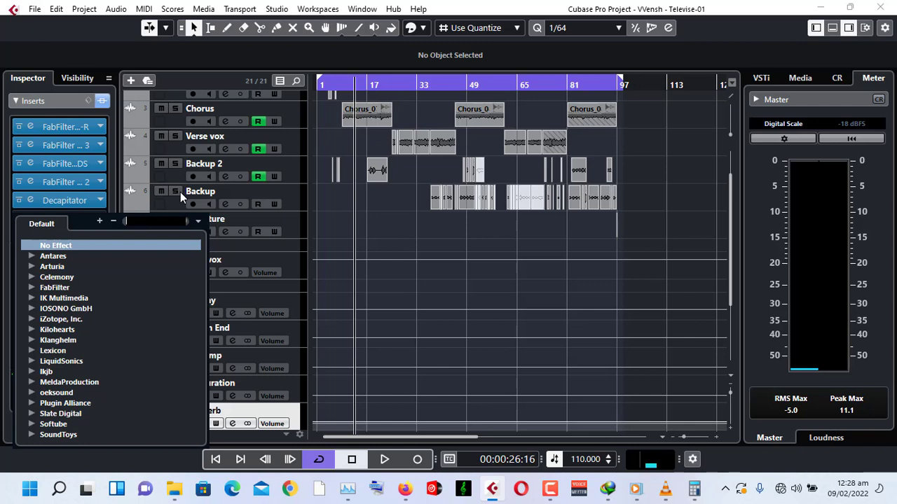
text(imager)
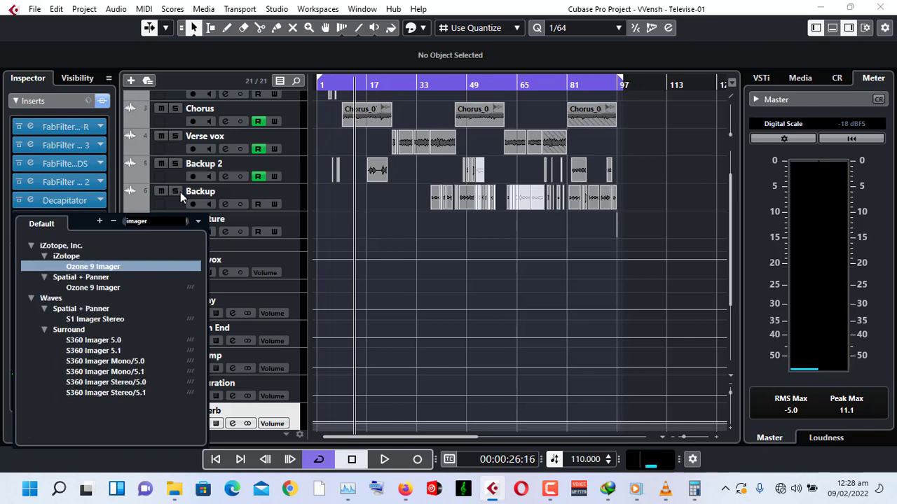
click(88, 321)
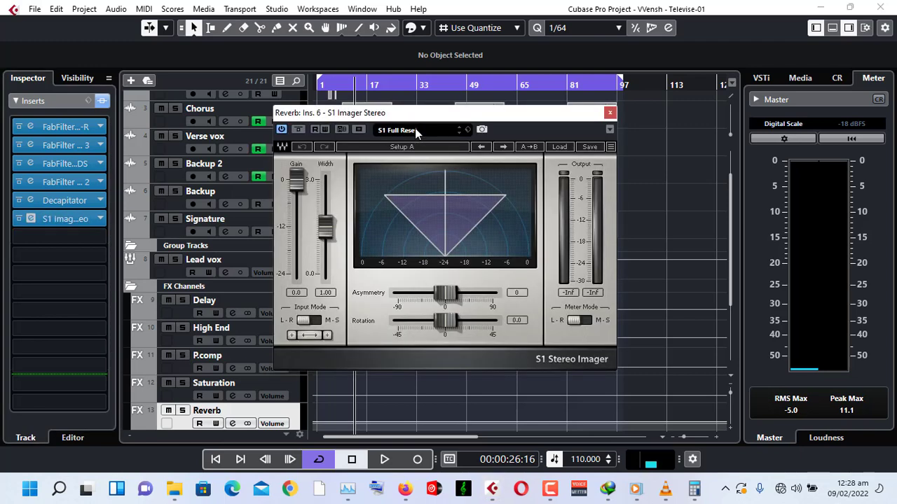
drag(418, 119, 442, 180)
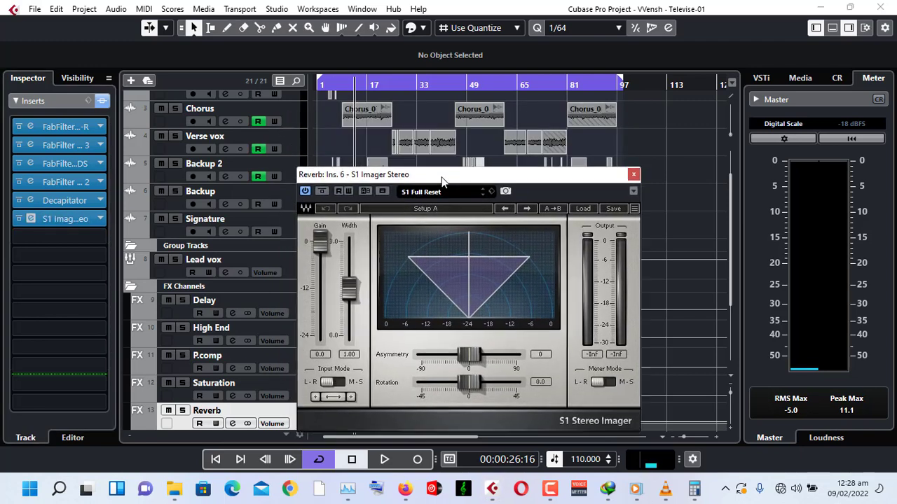
Play from the start while setting the S1 Imager width to 1.20, then close its editor and stop playback.
click(342, 85)
key(space)
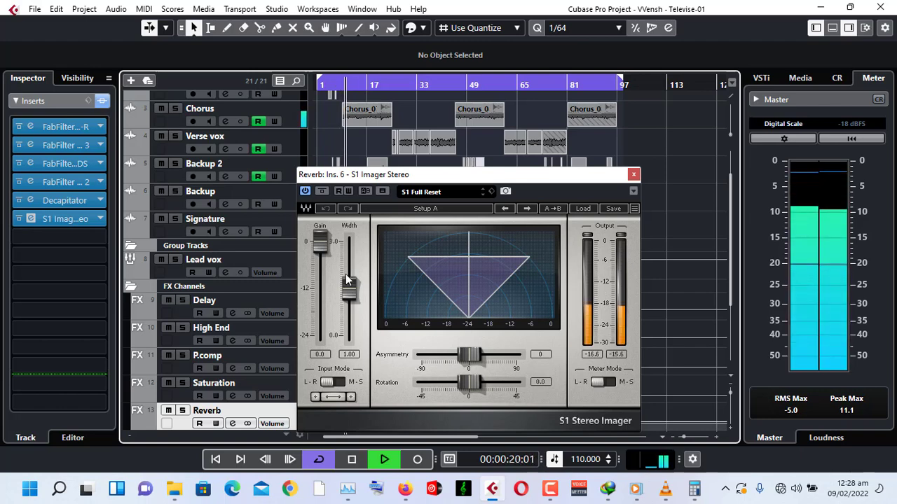
drag(351, 292, 351, 284)
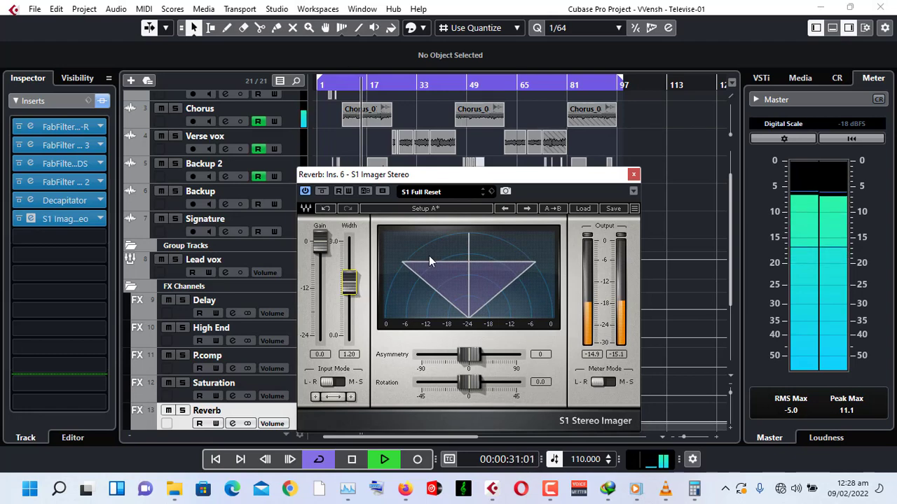
click(633, 178)
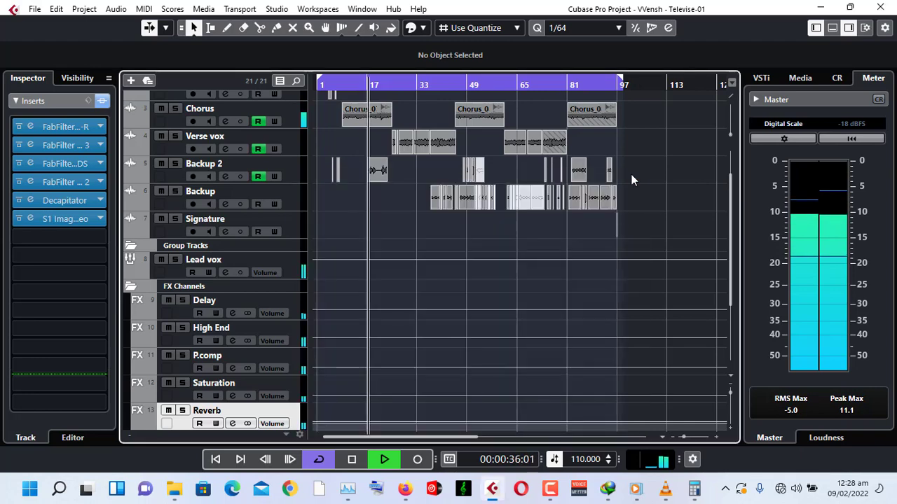
key(space)
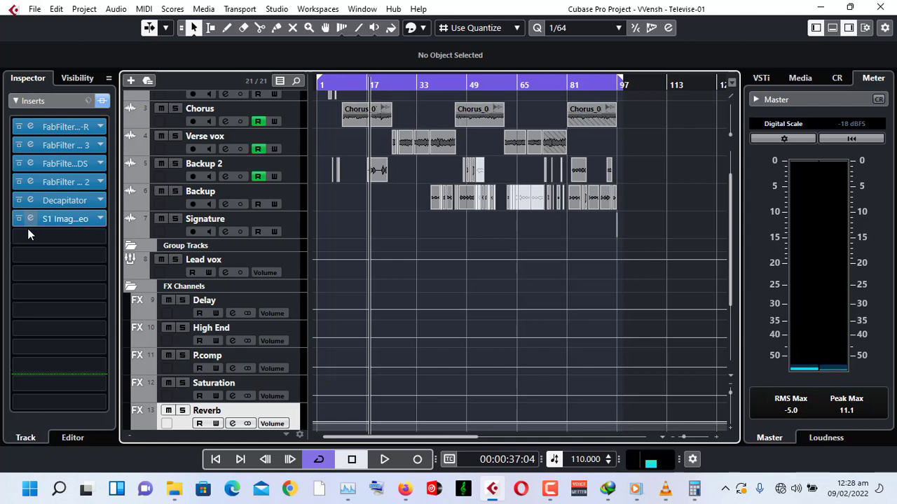
Select the Ambient FX channel and unmute both the Ambient and Room verb channels.
click(50, 101)
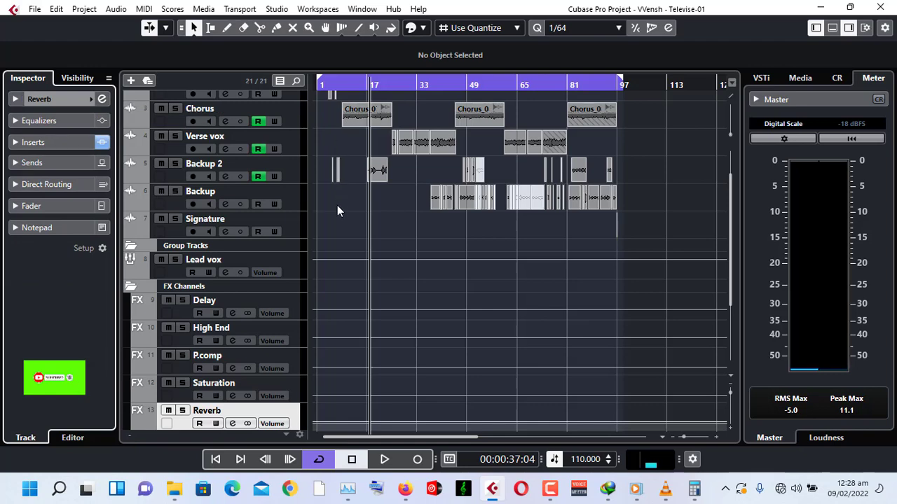
scroll(346, 302, down, 5)
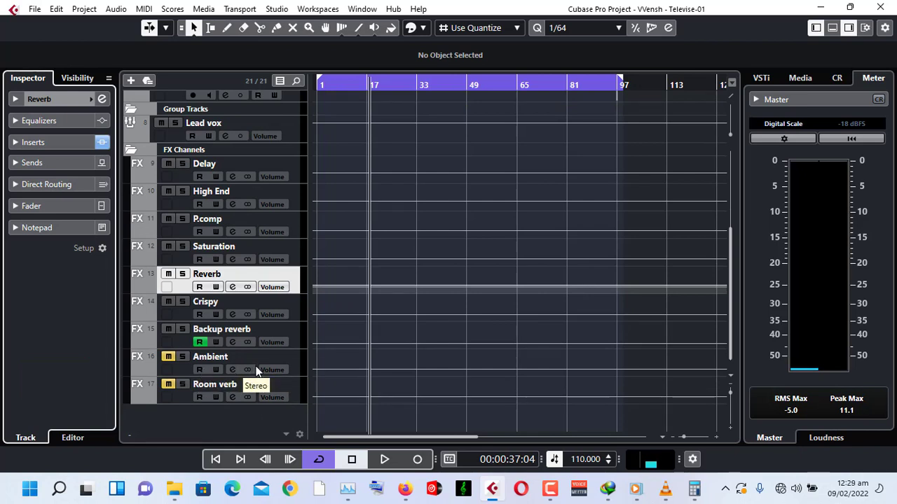
click(297, 369)
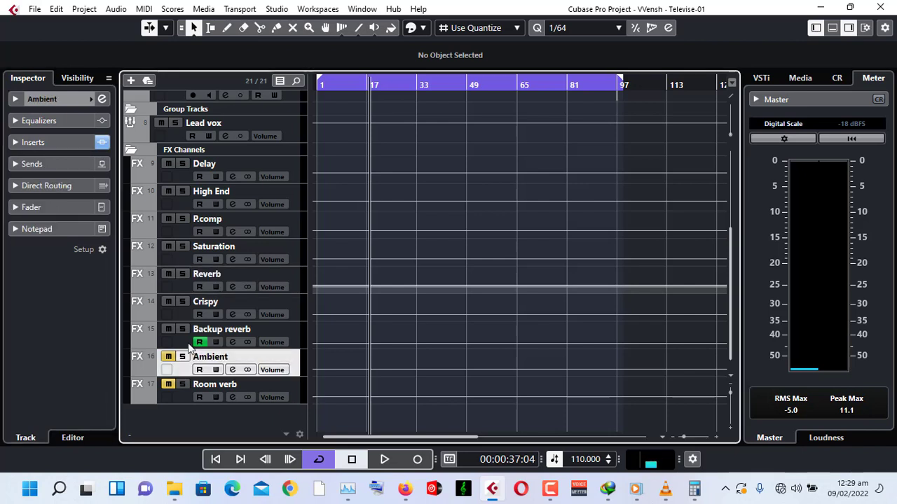
click(168, 356)
click(168, 385)
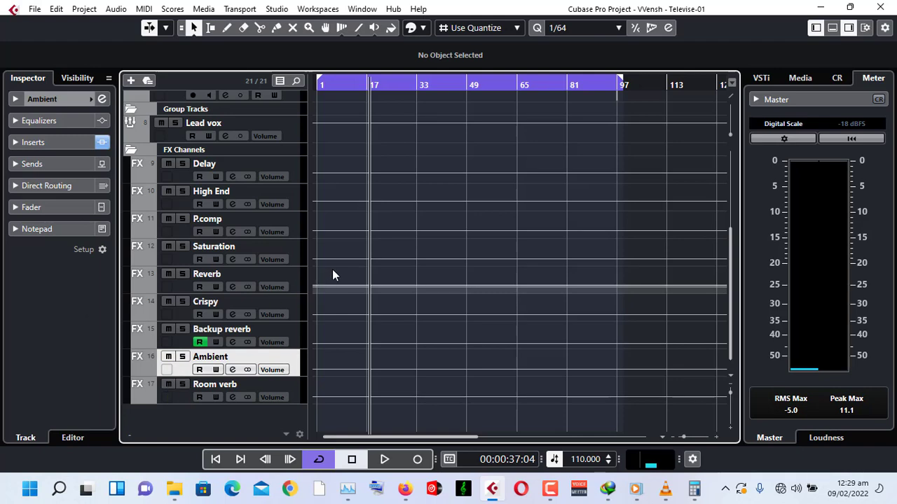
Play the song from the start to audition the other reverb channels, then stop playback.
scroll(332, 269, up, 5)
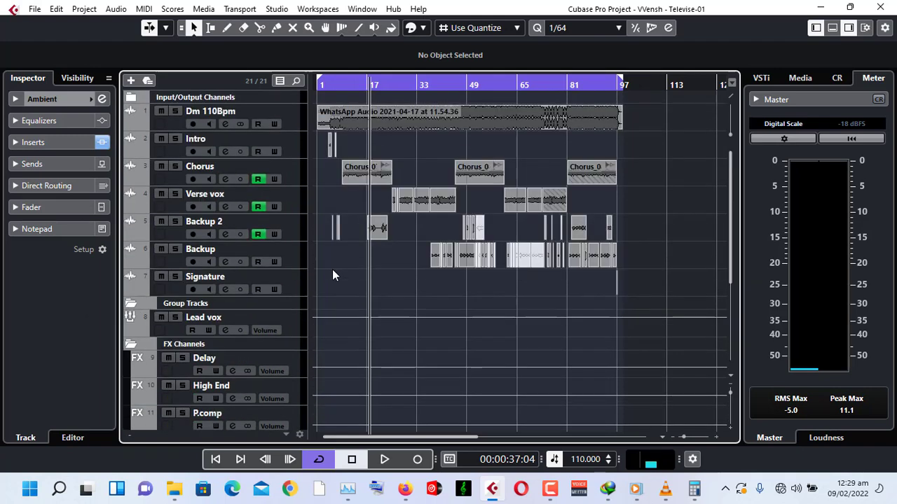
click(329, 88)
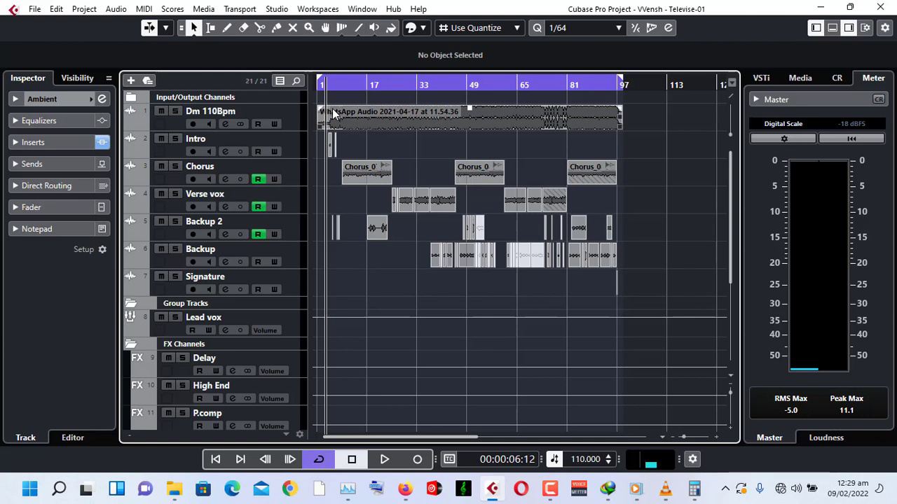
key(space)
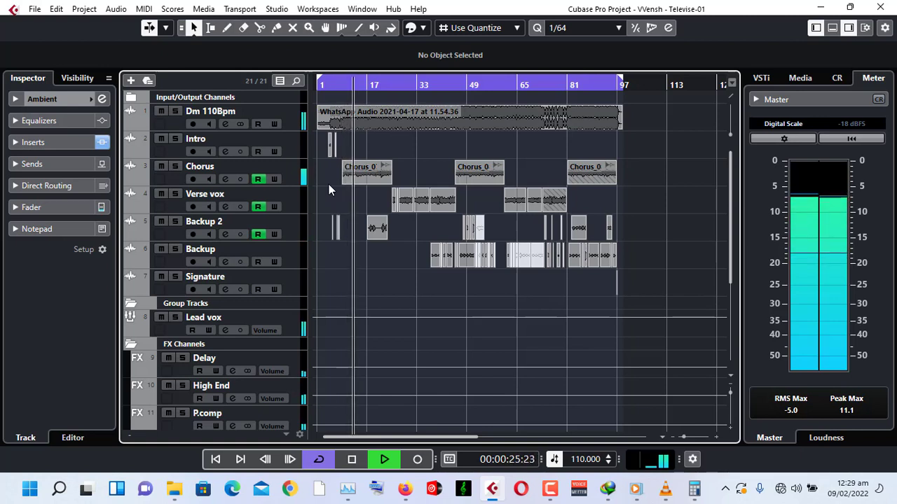
key(space)
Mute the Reverb FX channel and play the song from the start.
scroll(327, 362, down, 7)
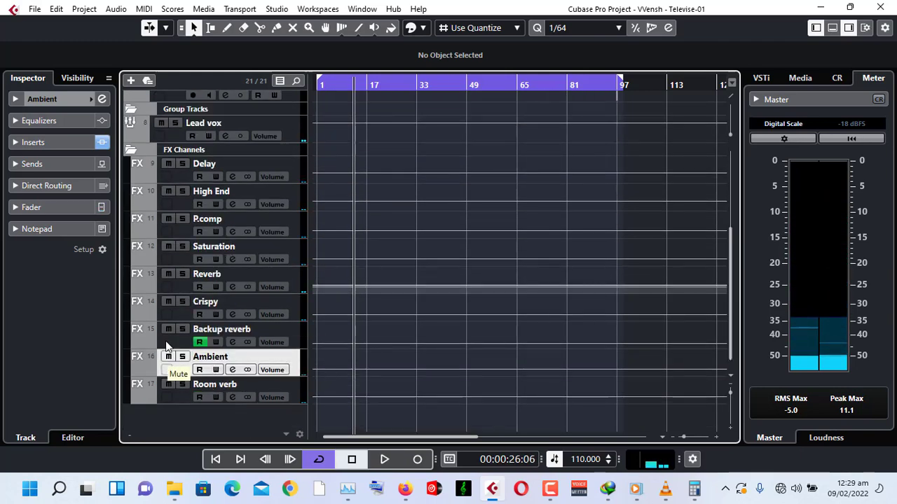
click(168, 274)
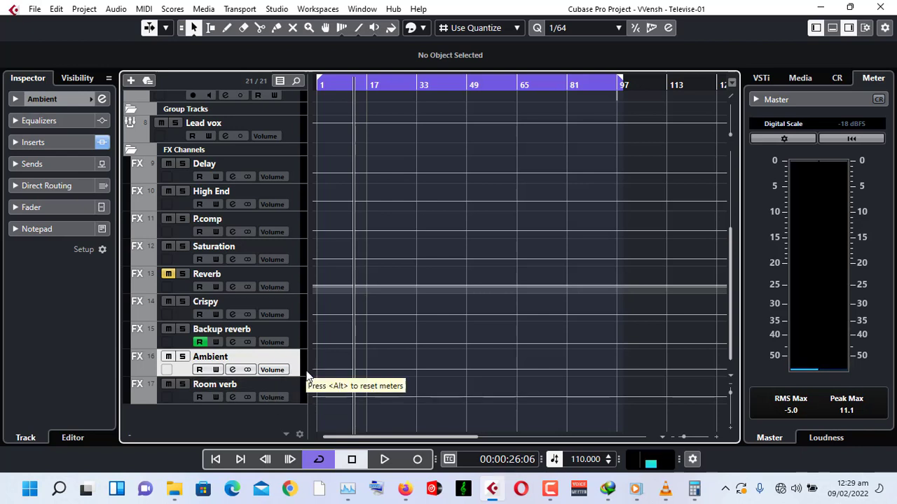
scroll(379, 279, up, 2)
scroll(377, 279, up, 2)
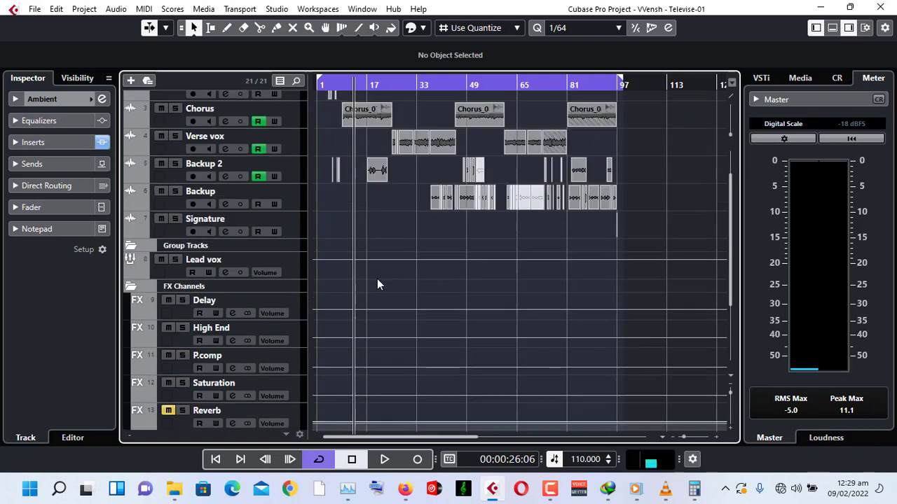
click(341, 86)
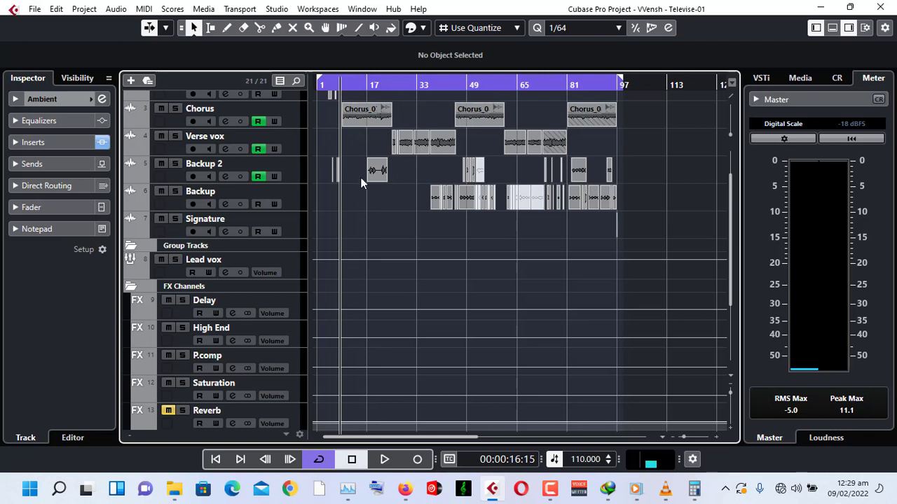
key(space)
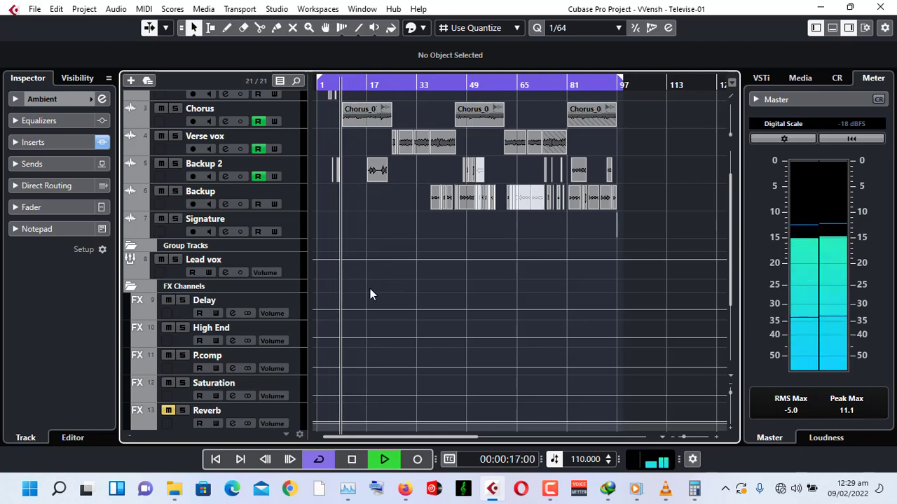
Toggle mute on the Ambient and Room verb channels during playback to compare them, leaving both unmuted.
scroll(369, 288, down, 4)
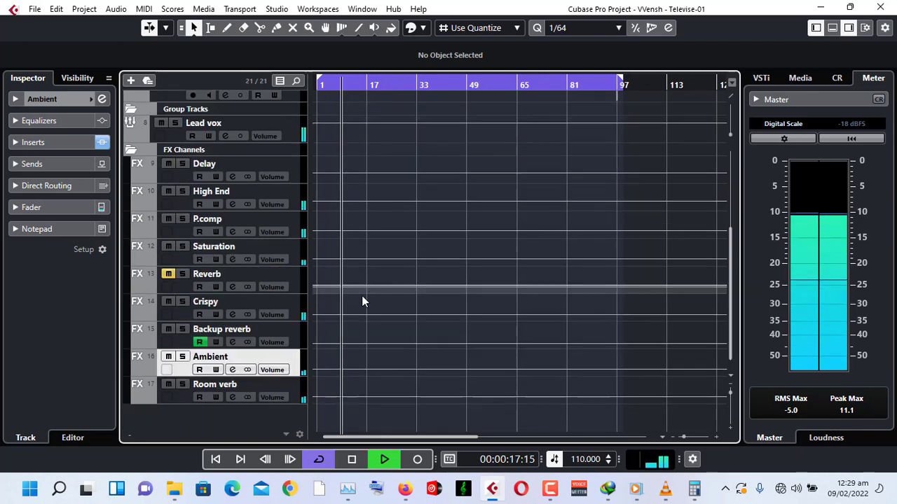
click(168, 357)
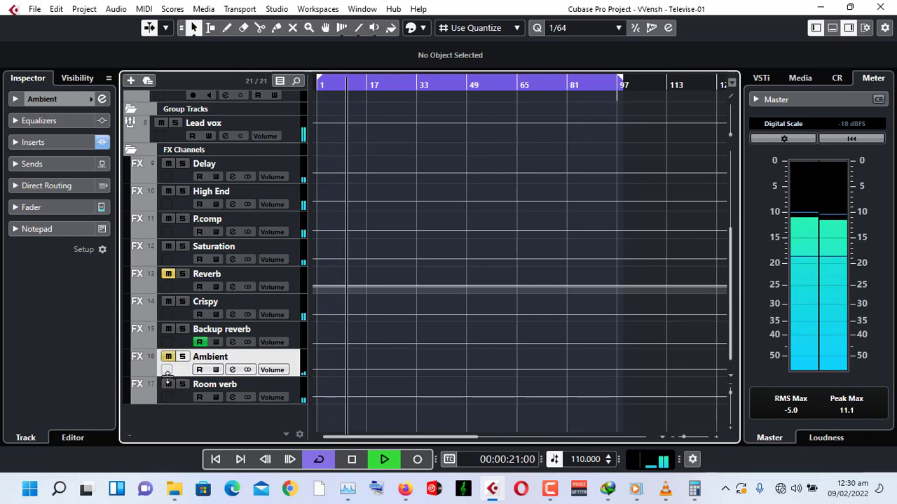
click(168, 384)
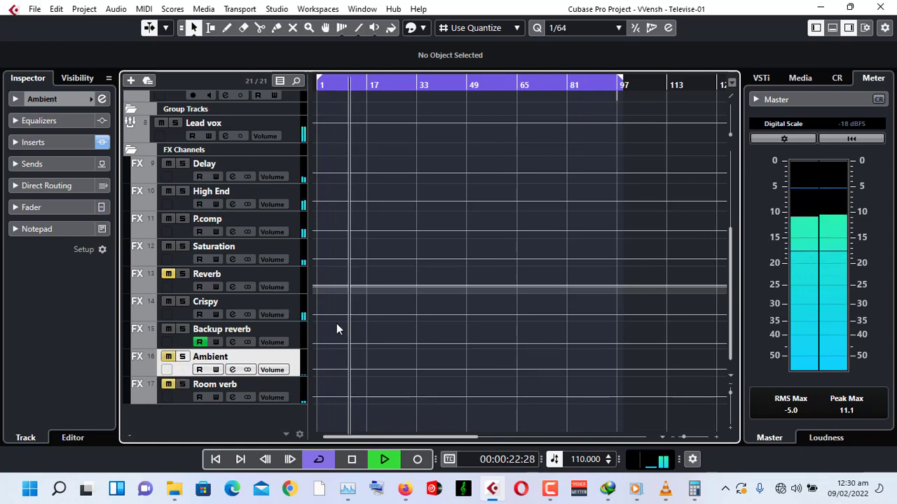
scroll(341, 284, up, 5)
scroll(341, 284, down, 5)
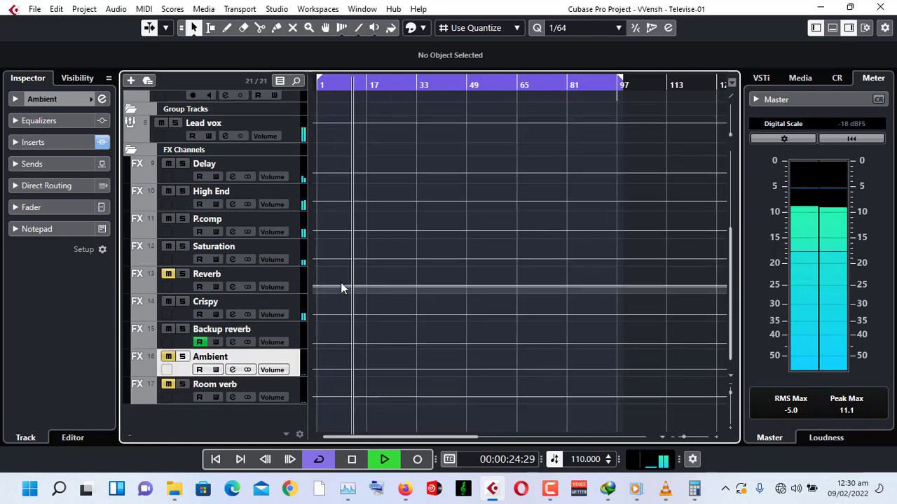
click(168, 384)
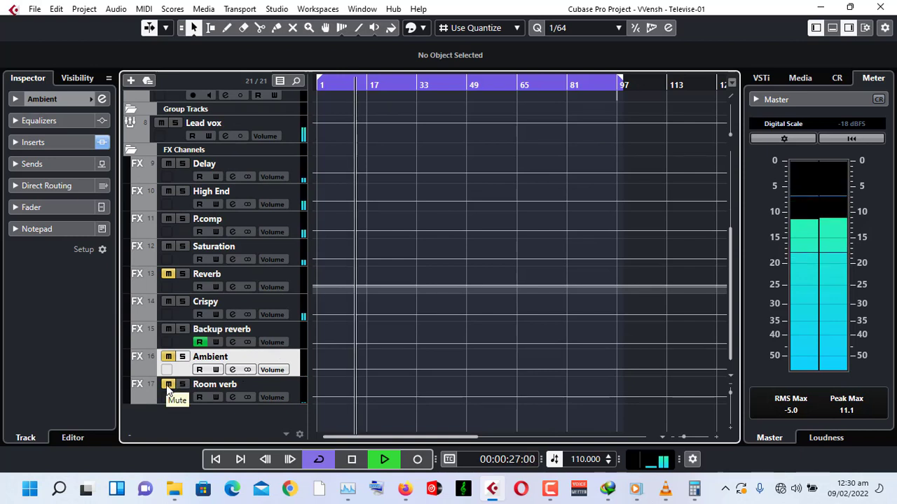
click(168, 384)
click(168, 356)
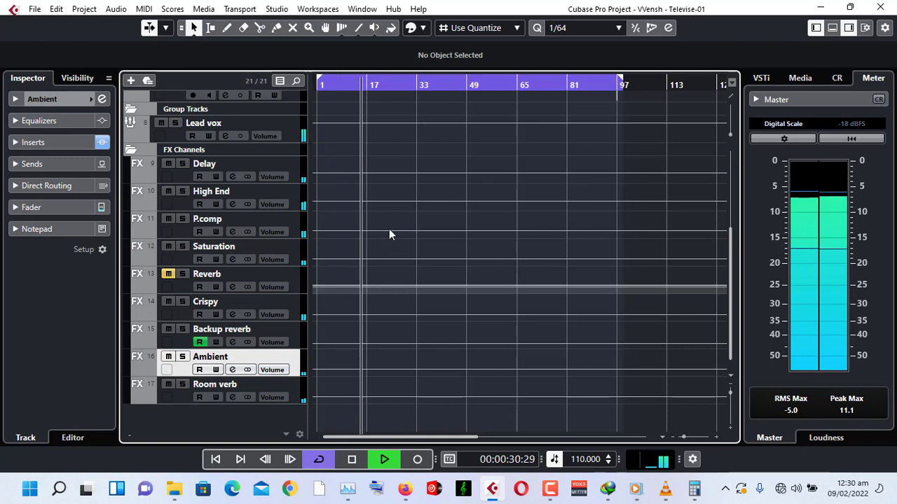
Mute and unmute the Ambient and Room verb channels once more to compare them, then stop playback.
click(169, 357)
click(167, 385)
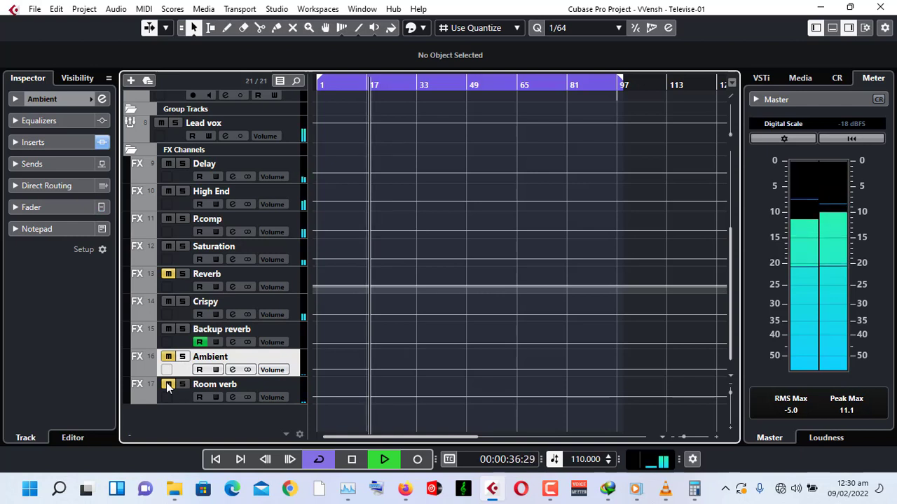
click(167, 385)
click(168, 357)
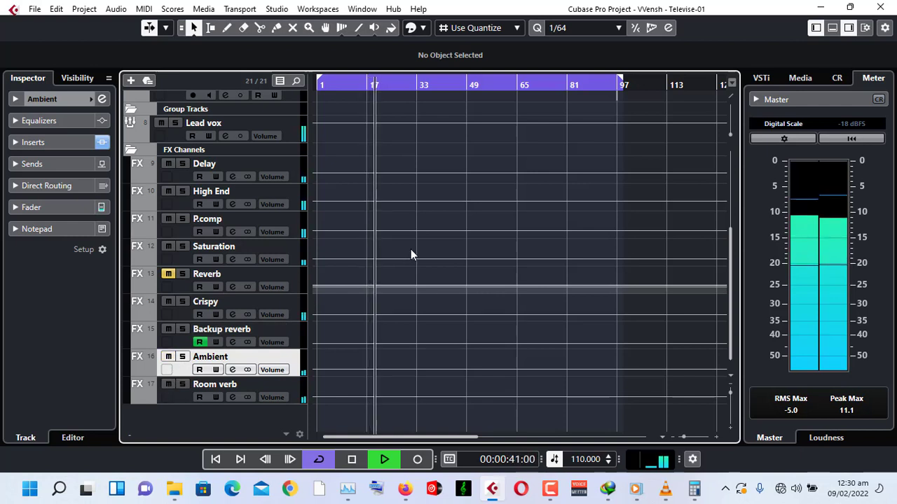
scroll(410, 250, up, 5)
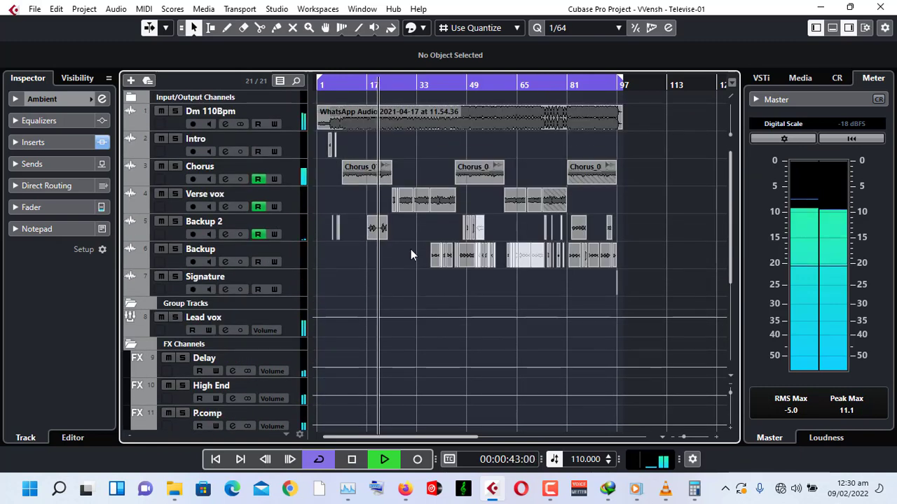
key(space)
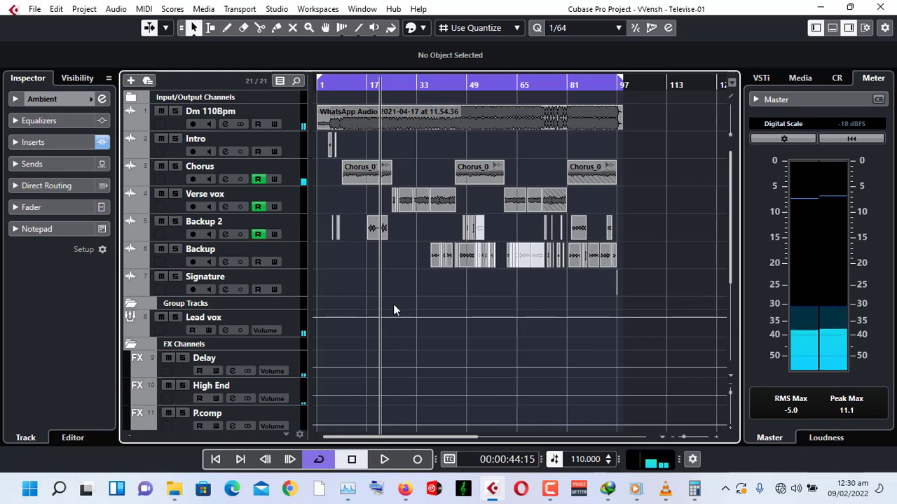
Unmute the Reverb FX channel and return the playhead to the project start.
scroll(393, 304, down, 3)
scroll(393, 304, down, 3)
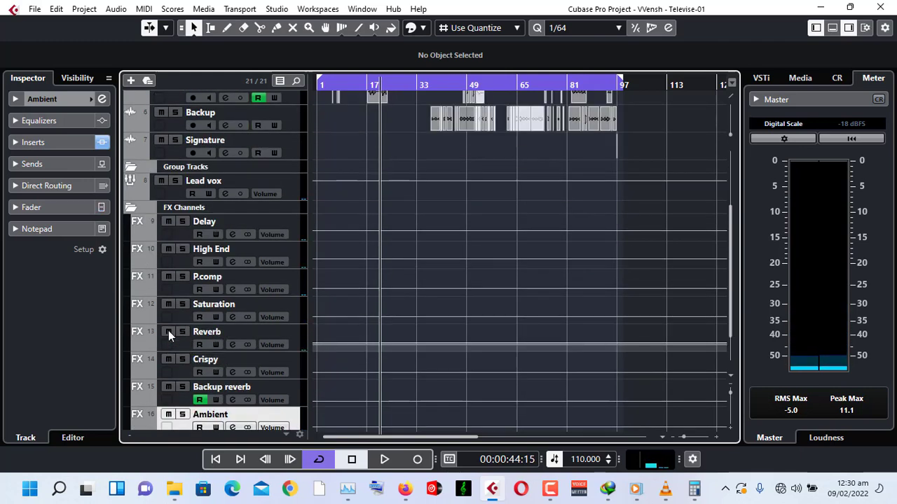
scroll(411, 301, up, 6)
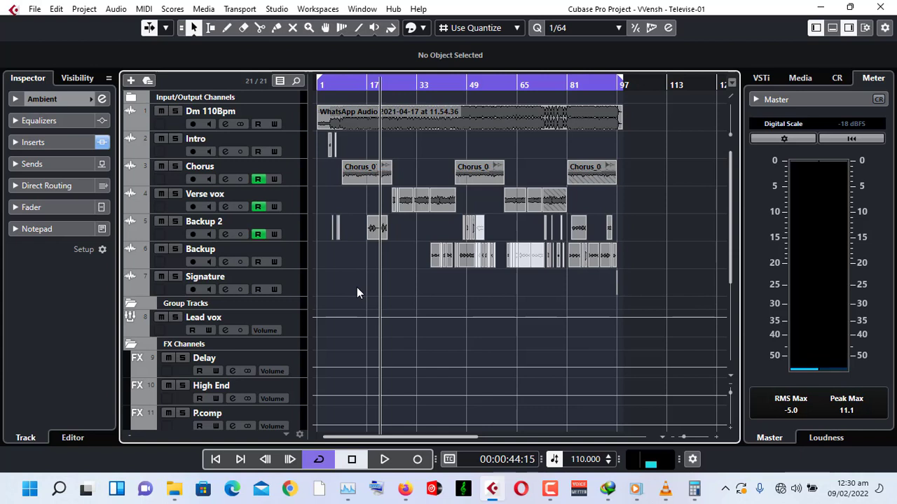
click(216, 459)
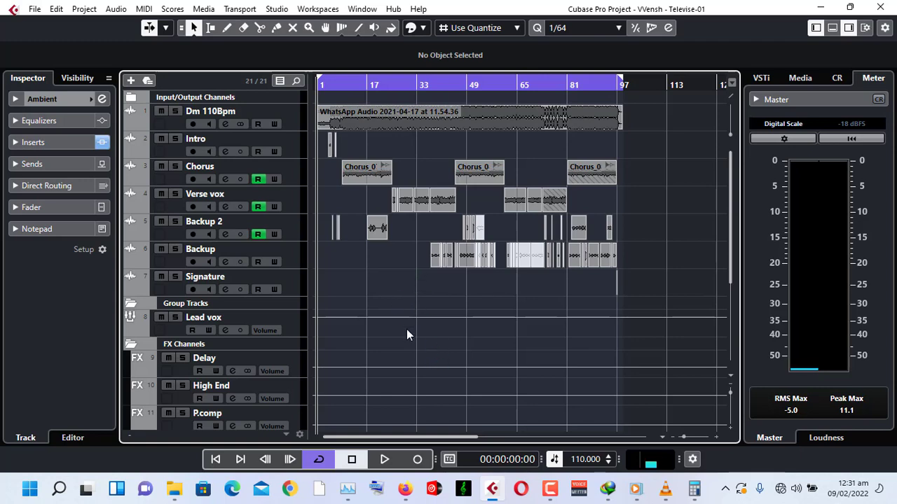
Open the Ambient channel's Pro-R insert and examine its EQ bands and Space setting, then close it.
scroll(406, 334, down, 5)
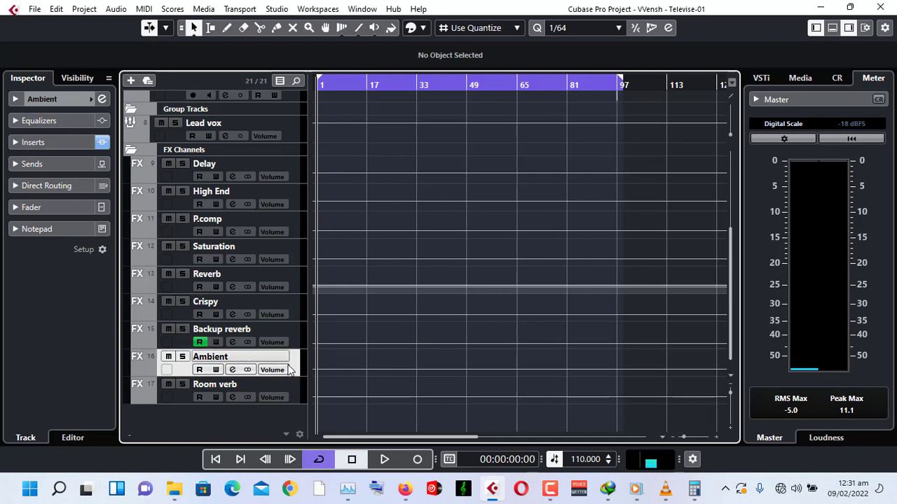
click(45, 142)
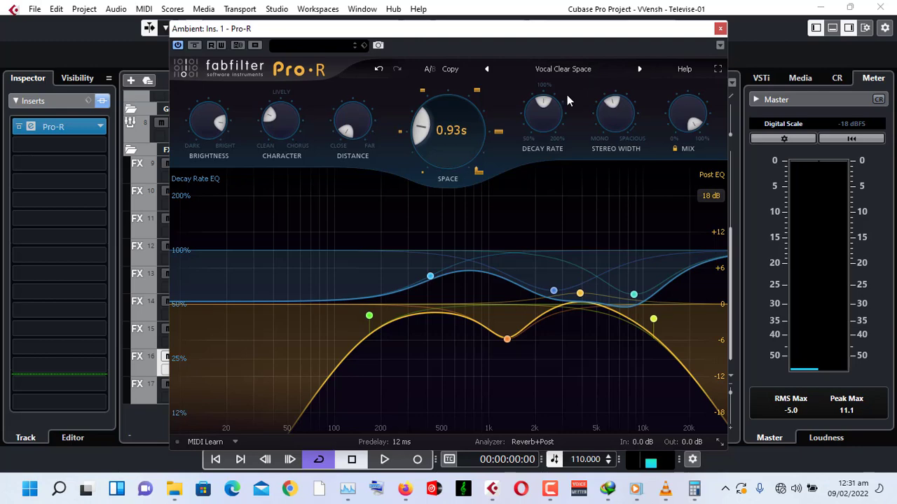
click(579, 293)
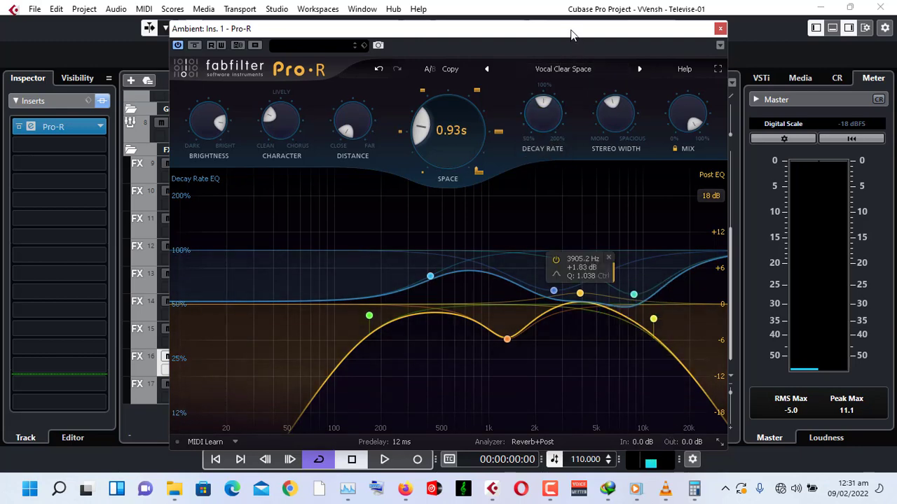
drag(571, 35, 519, 19)
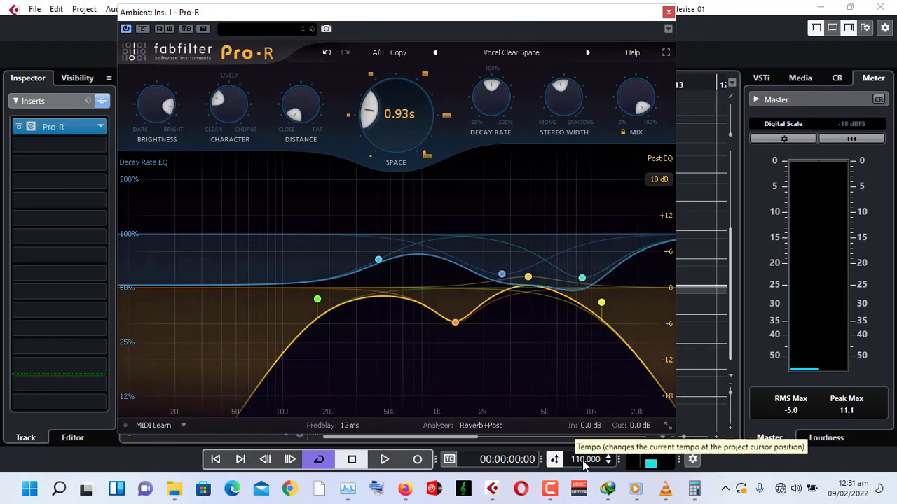
drag(454, 16, 502, 31)
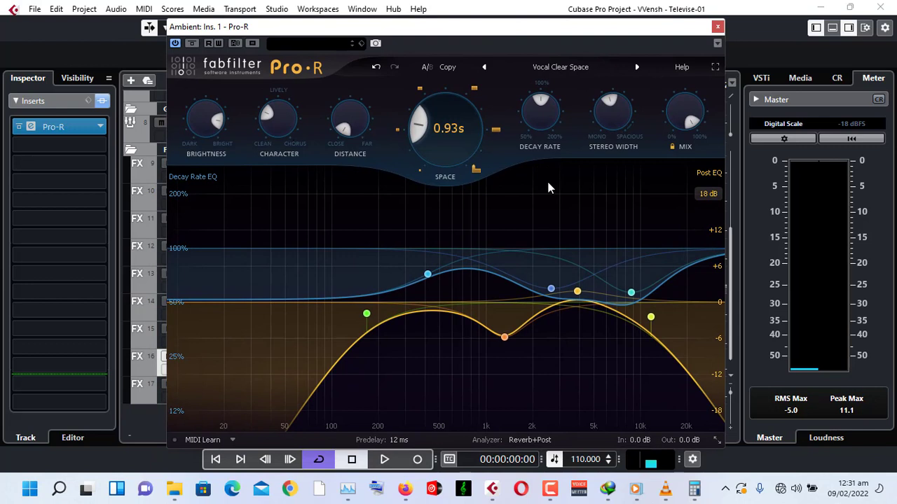
mouse_move(445, 129)
mouse_move(439, 153)
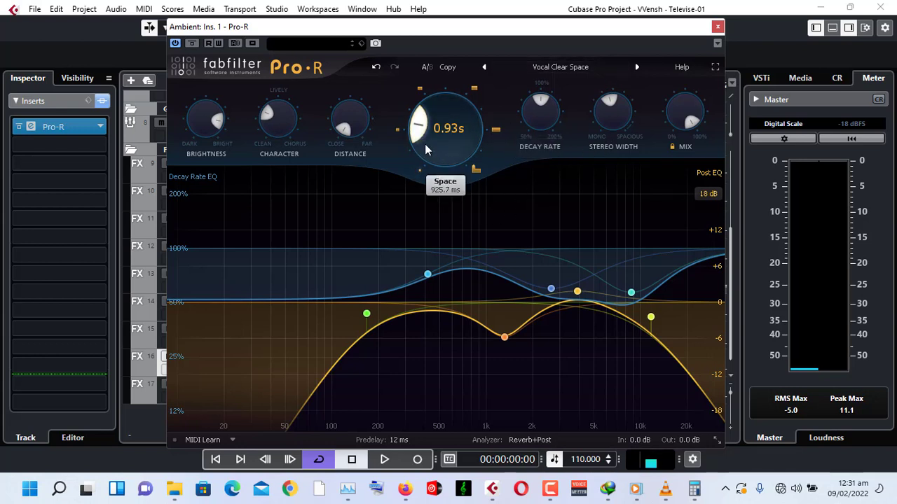
click(717, 29)
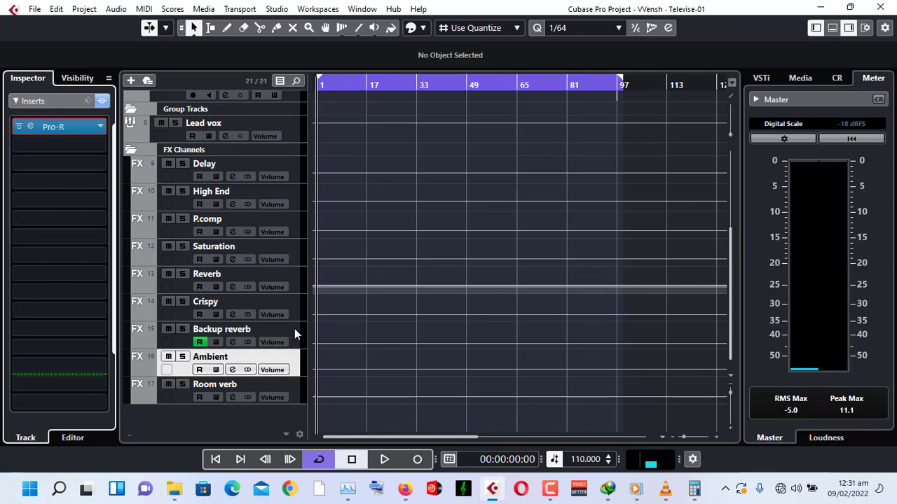
Select the Room verb channel and open its Pro-R insert to examine its settings, then close it.
click(295, 393)
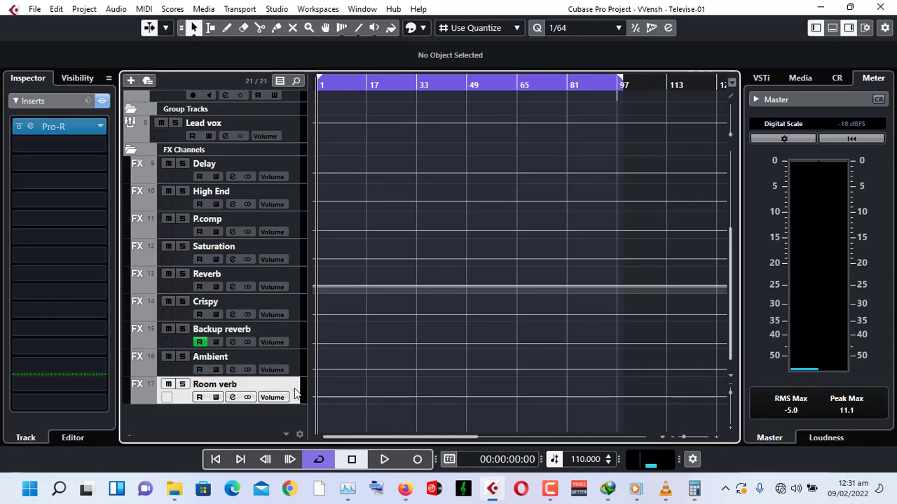
double_click(28, 127)
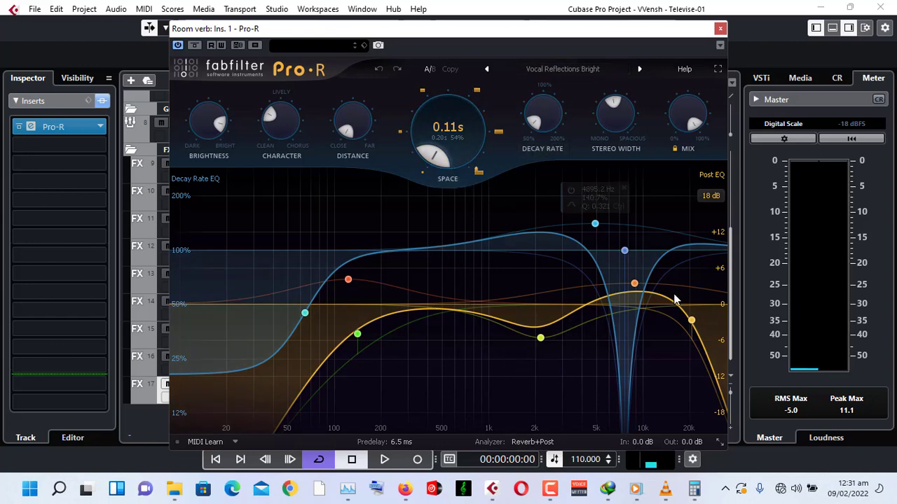
click(719, 28)
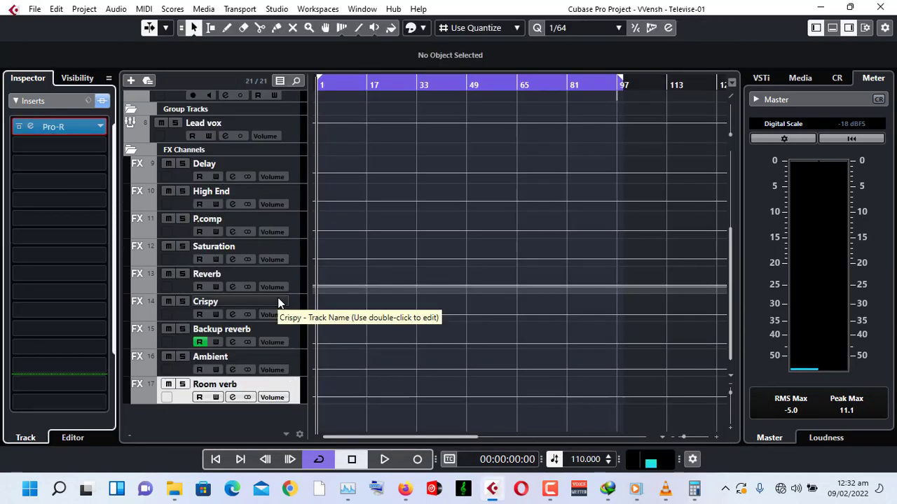
Collapse the inserts, expand the Room verb channel's fader section, and toggle its mute on and off.
click(53, 101)
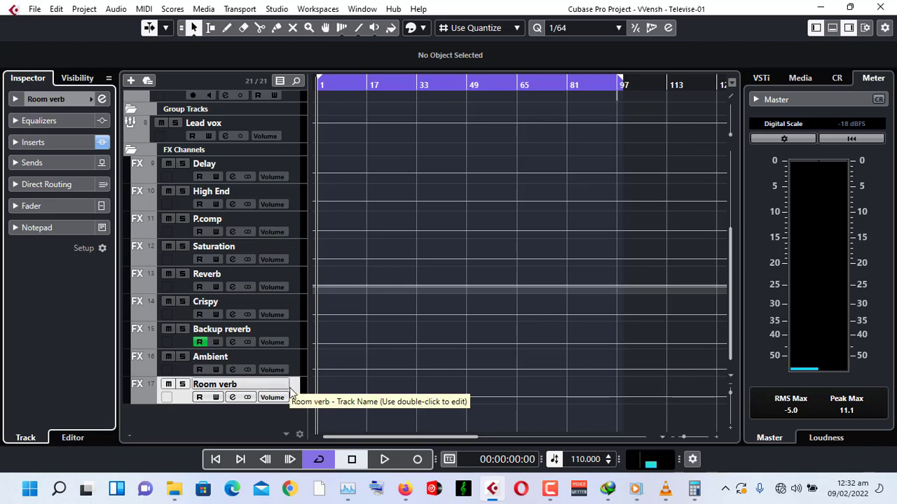
click(41, 208)
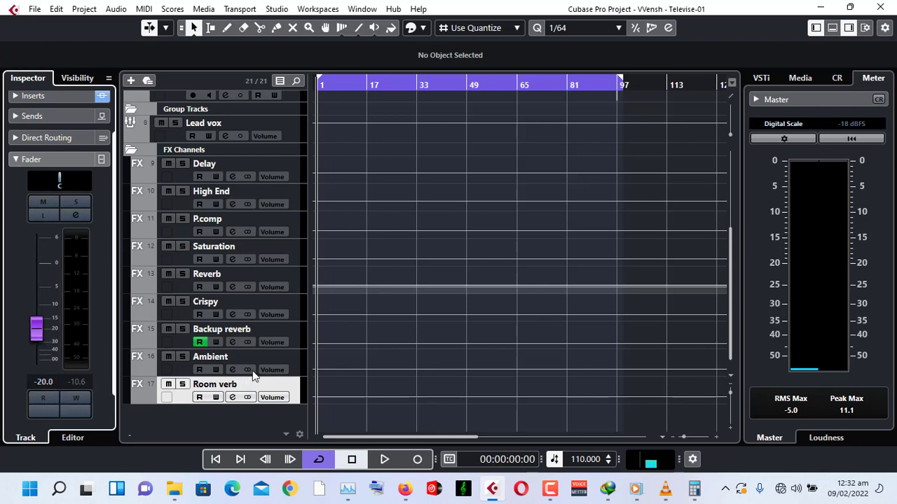
click(168, 387)
click(167, 386)
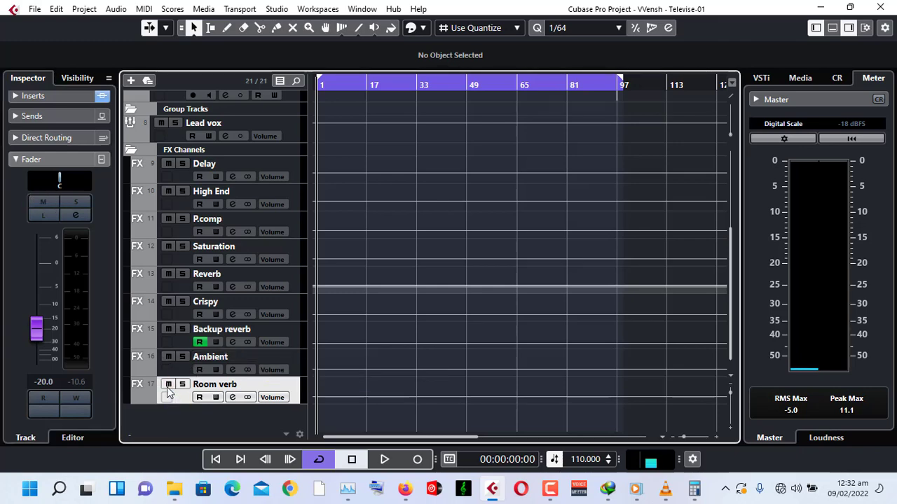
Mute the Reverb FX channel and start playback from about 15 seconds into the song.
scroll(411, 306, up, 5)
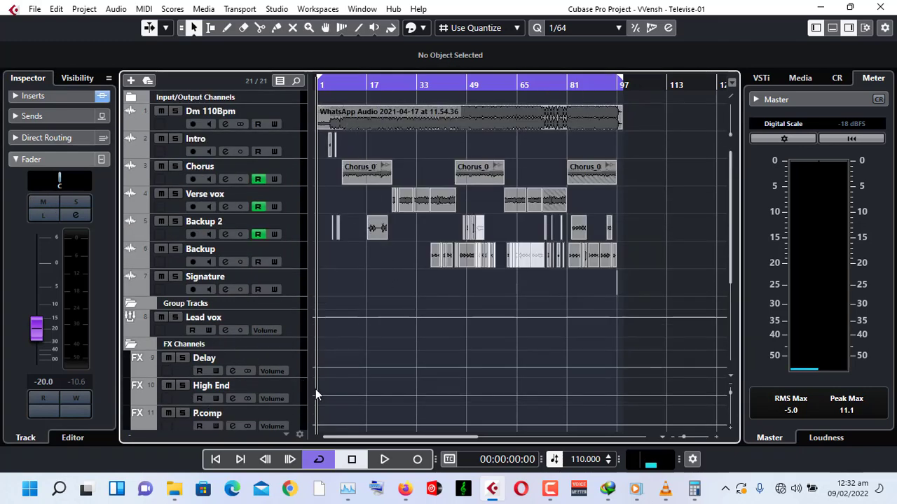
scroll(314, 389, down, 5)
click(166, 331)
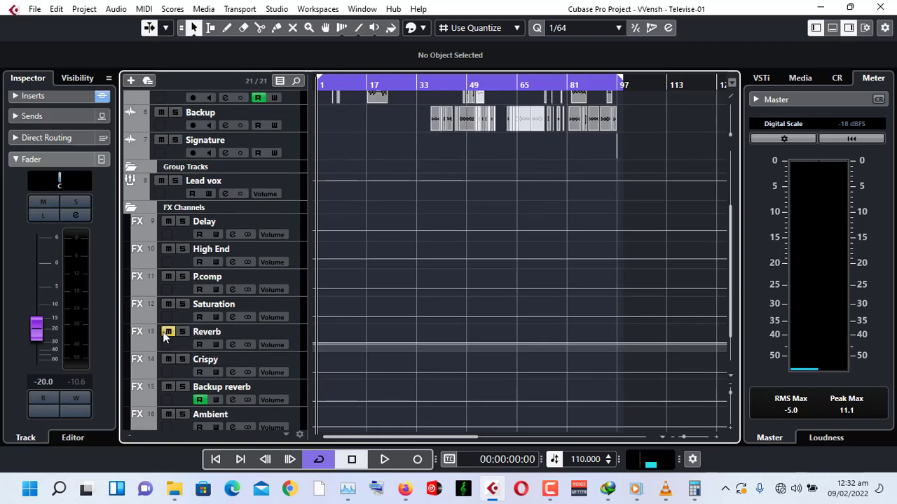
scroll(402, 334, up, 5)
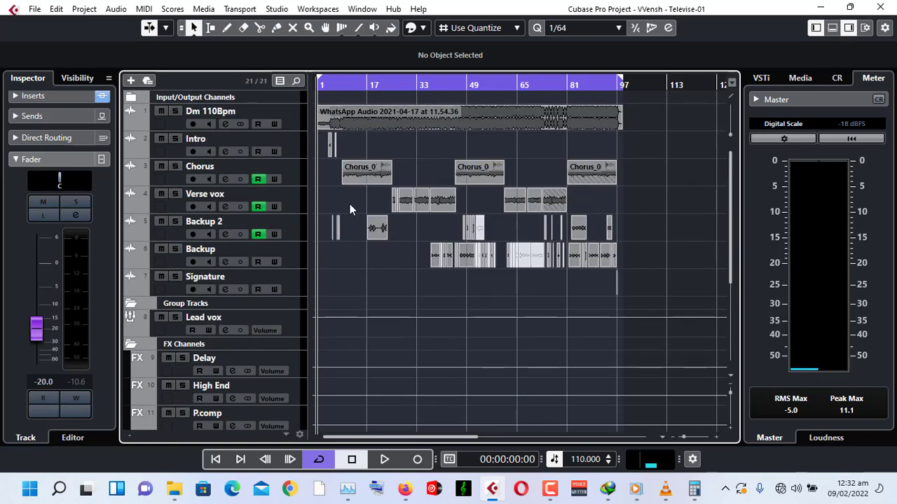
click(336, 86)
click(339, 88)
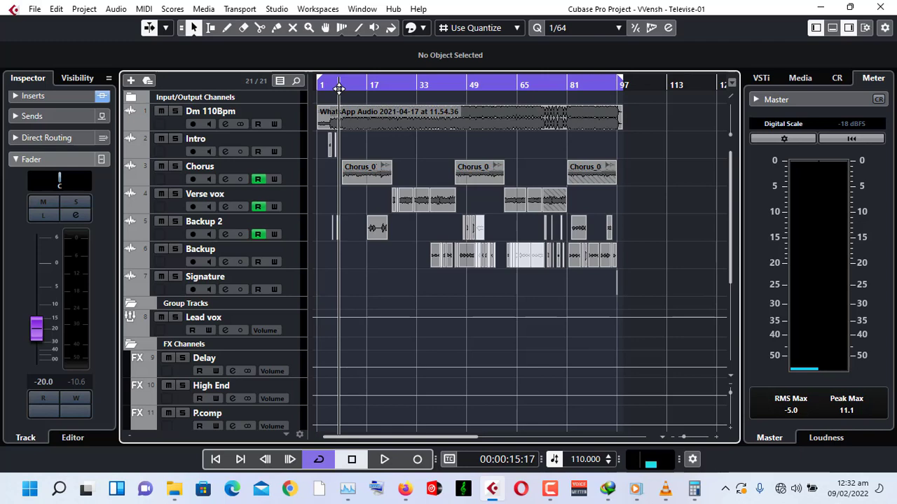
scroll(385, 349, down, 5)
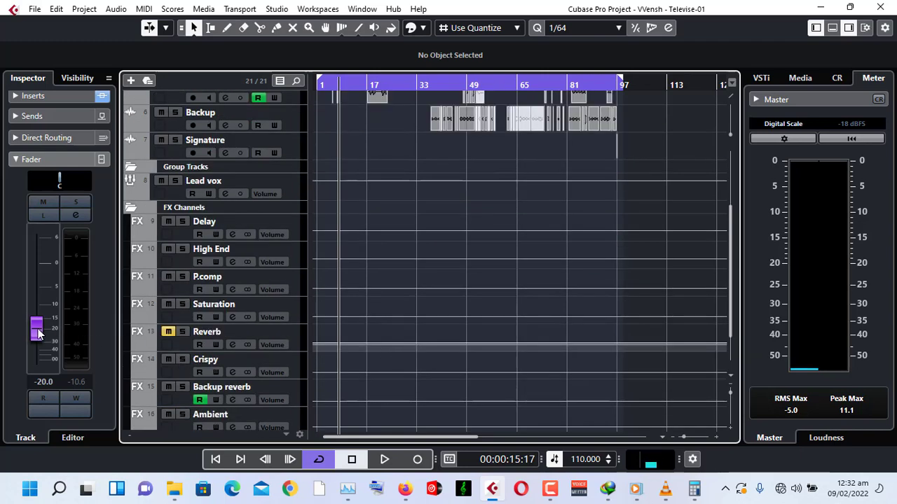
key(space)
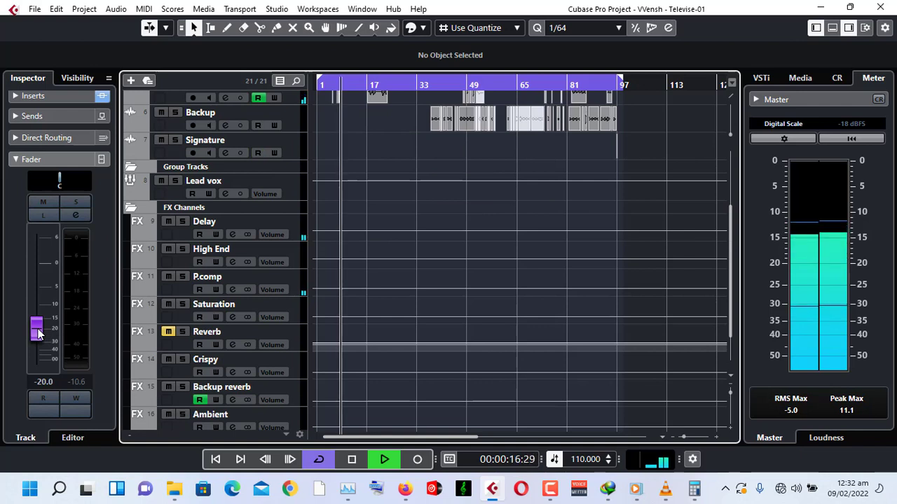
Mute the Ambient channel and ride the Room verb fader up and back down to about -19.7 dB.
scroll(355, 378, down, 2)
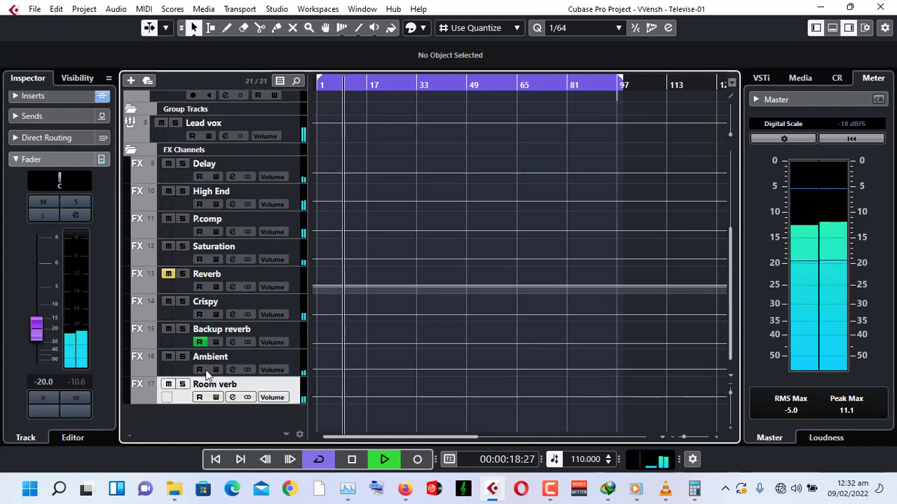
click(167, 357)
drag(36, 328, 54, 247)
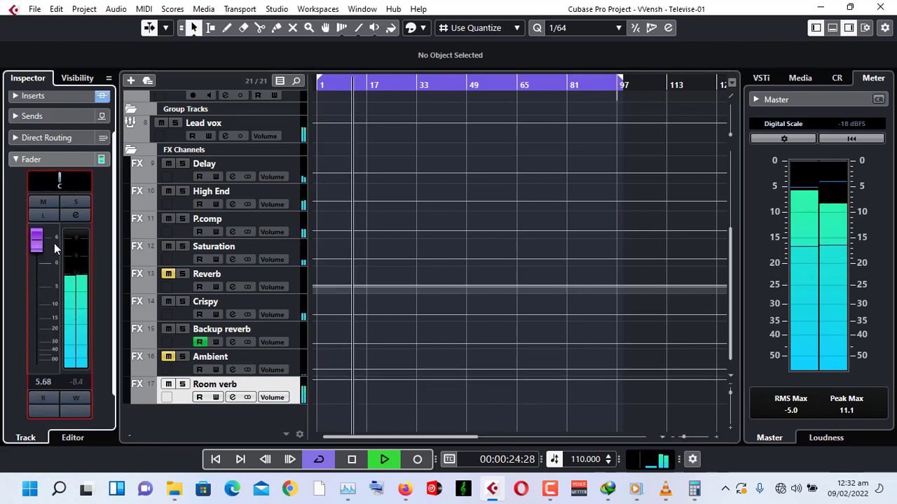
drag(54, 242, 51, 332)
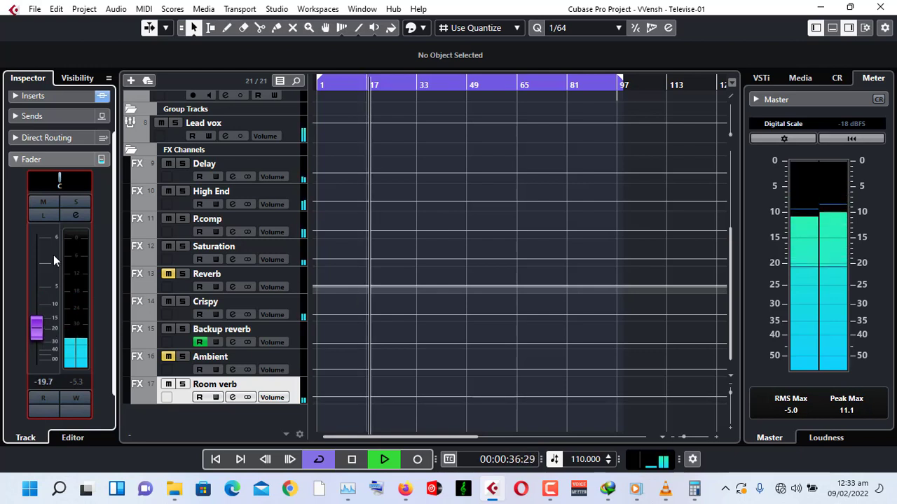
Stop playback and check the Ambient and Reverb channels' fader levels in the inspector.
click(66, 158)
key(space)
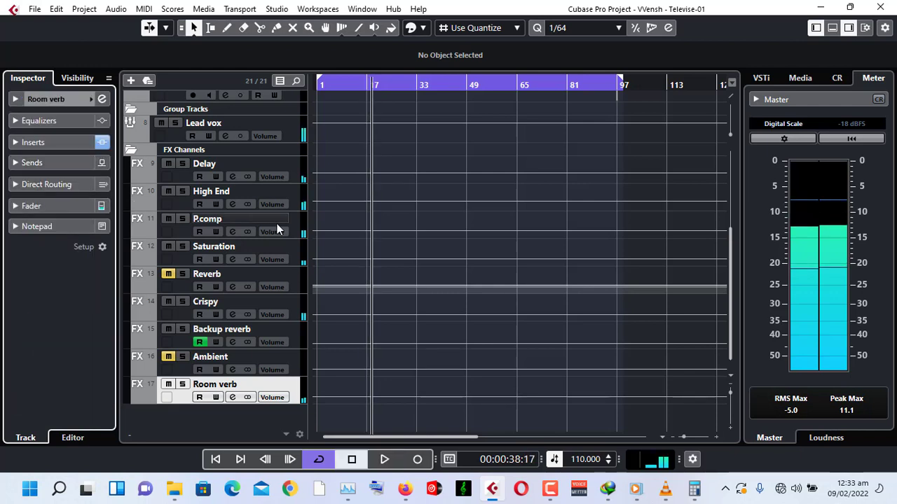
click(294, 361)
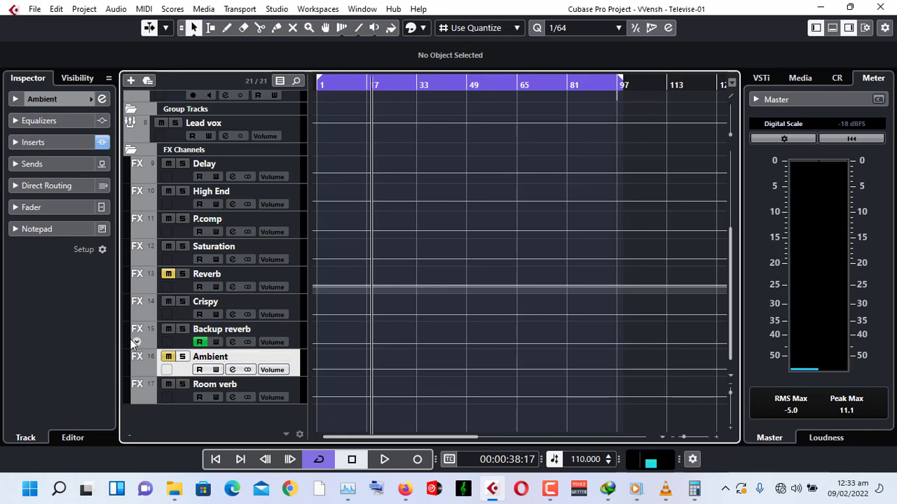
click(56, 208)
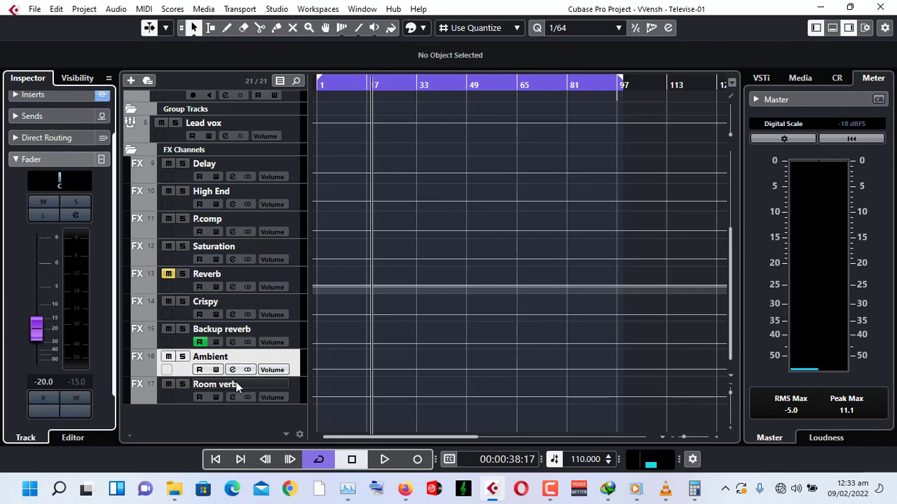
click(34, 161)
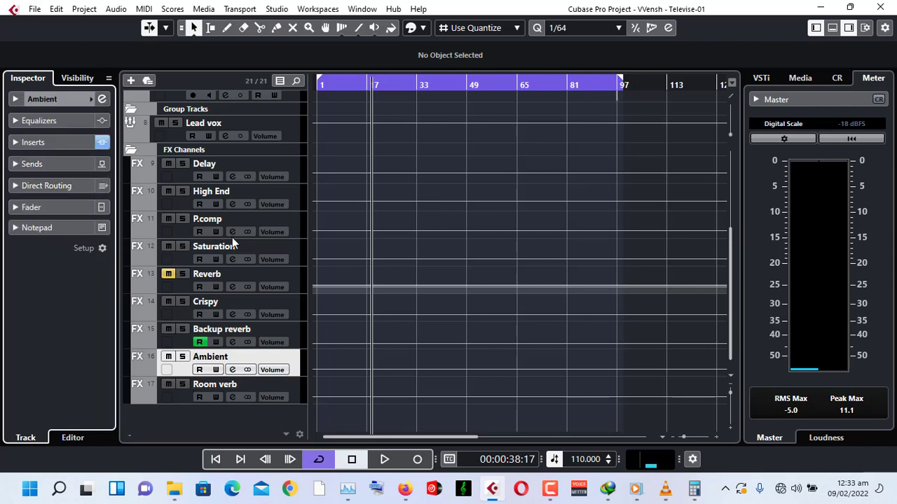
click(295, 278)
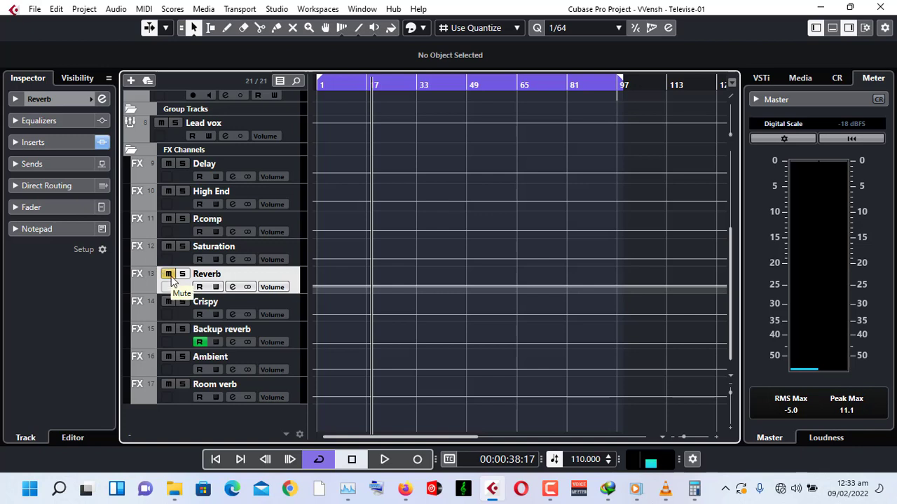
click(41, 207)
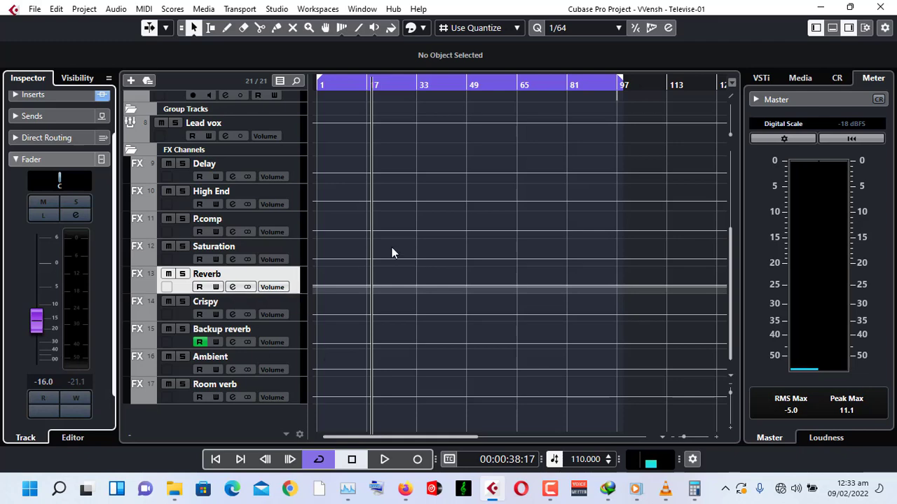
Play the song briefly from about 14 seconds in, then stop playback.
scroll(391, 253, up, 2)
scroll(382, 235, up, 4)
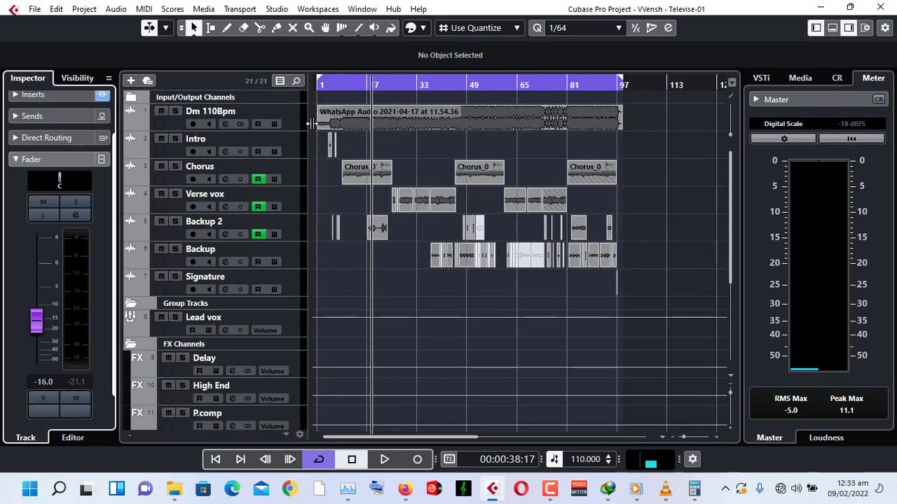
click(337, 85)
key(space)
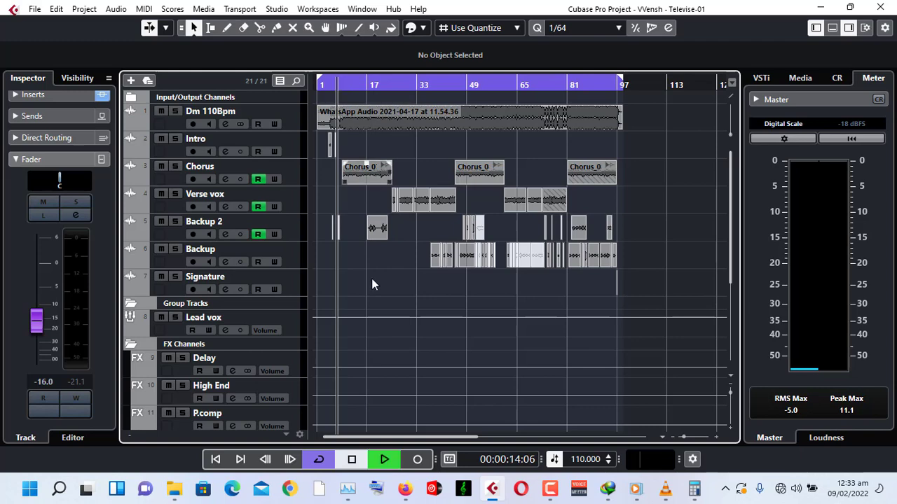
scroll(372, 287, down, 4)
key(space)
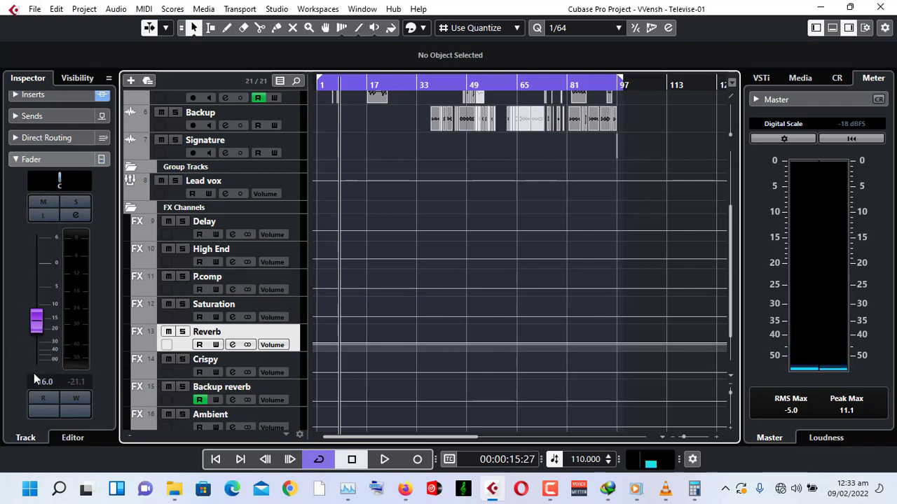
Resume playback, nudge the Reverb channel's fader down to -16.1 dB, and collapse its fader section.
scroll(294, 268, up, 5)
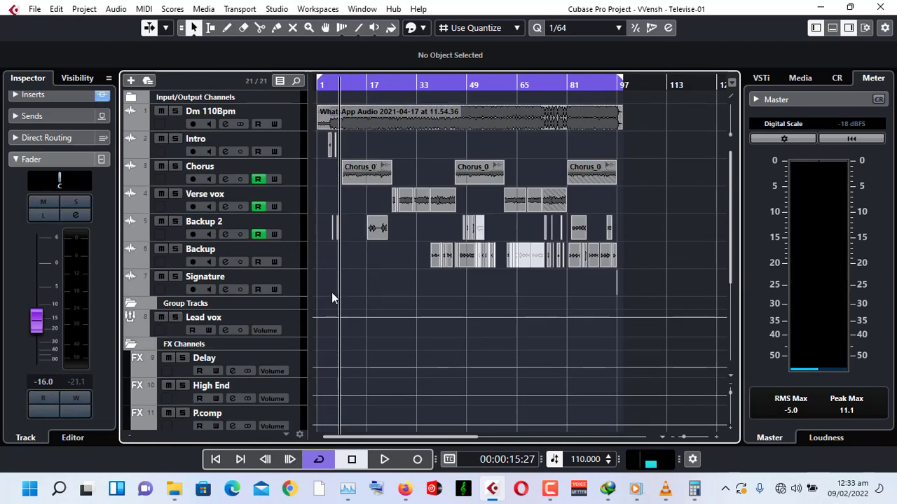
key(space)
scroll(331, 298, down, 3)
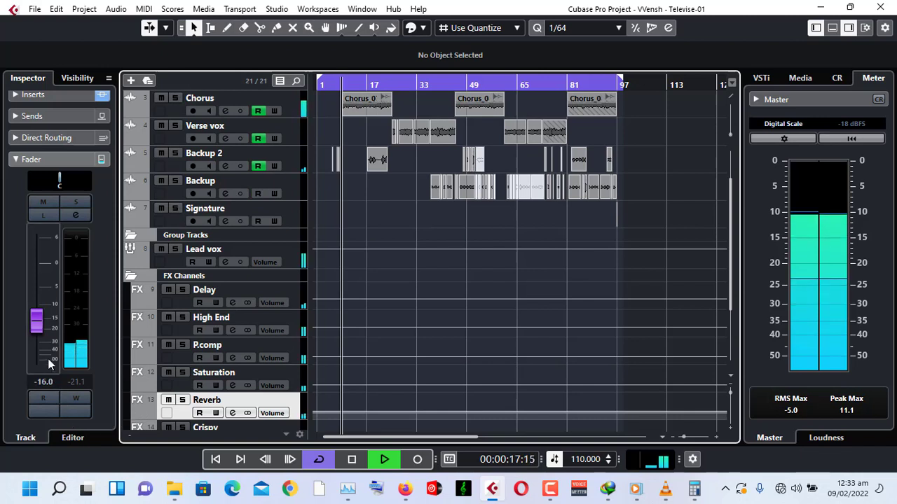
mouse_move(36, 327)
mouse_down()
mouse_move(47, 237)
mouse_move(39, 331)
mouse_up()
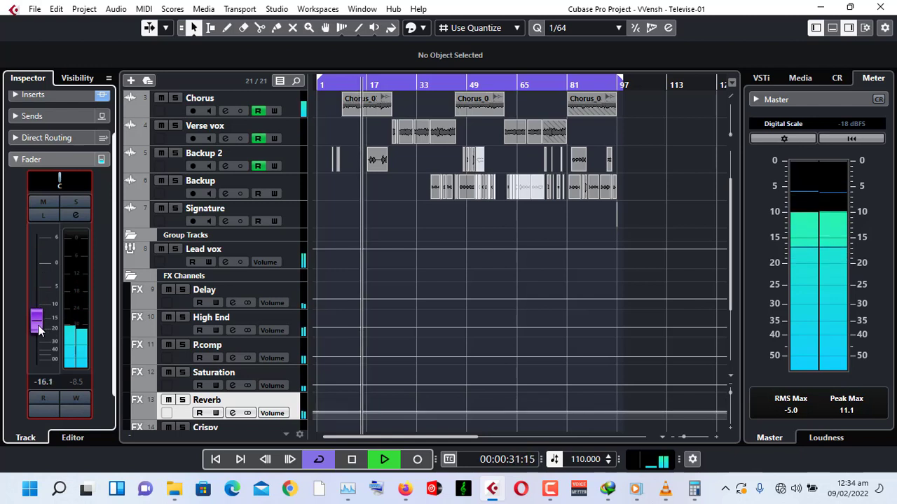
click(60, 159)
Stop playback and return the playhead to the project start.
scroll(527, 305, up, 3)
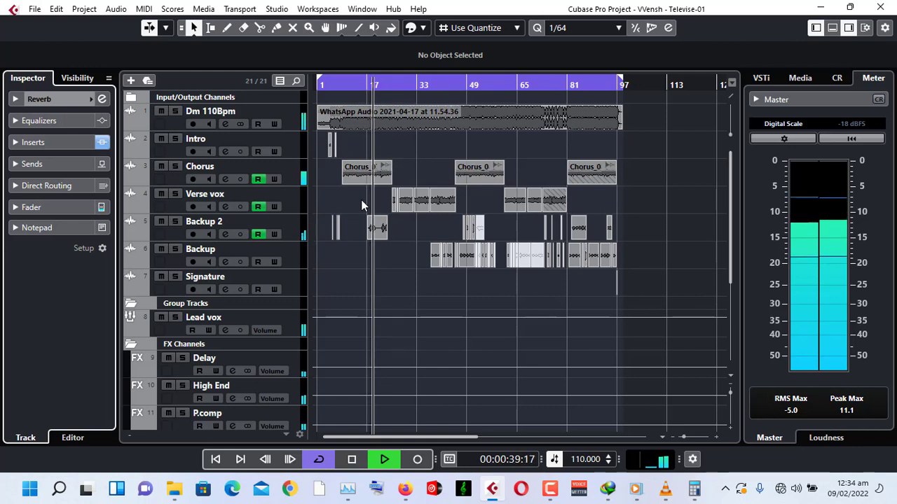
key(KP_Divide)
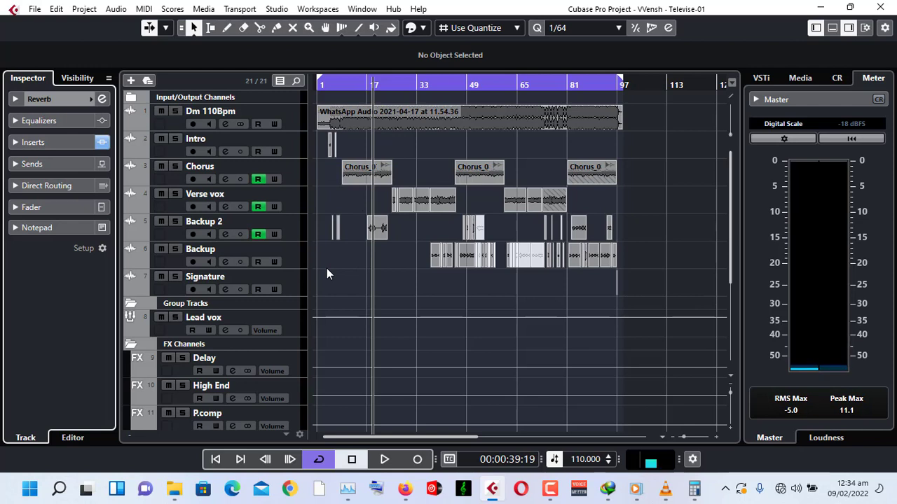
click(216, 460)
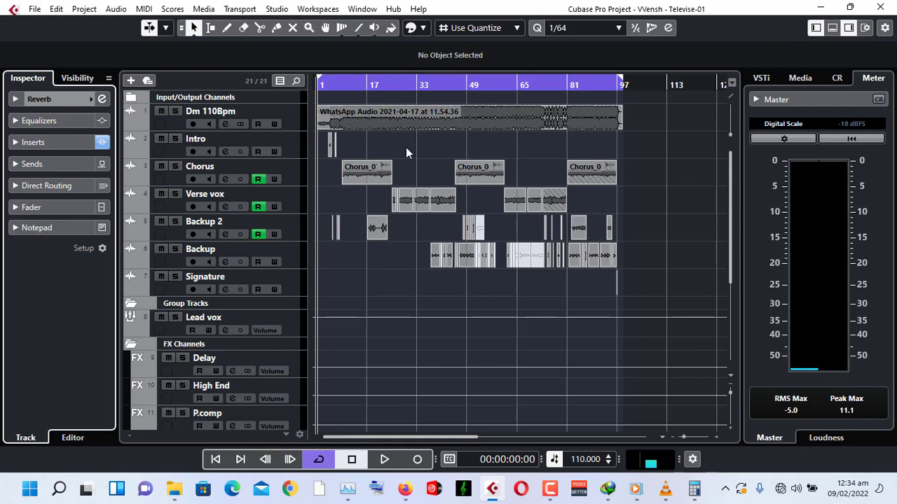
Play the song from the start, reset the master meter's max readings during playback, and stop.
click(384, 461)
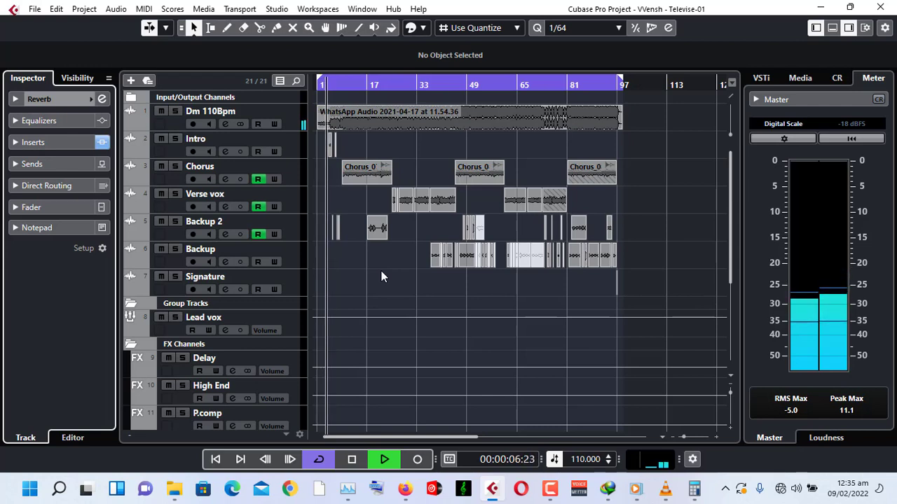
click(858, 412)
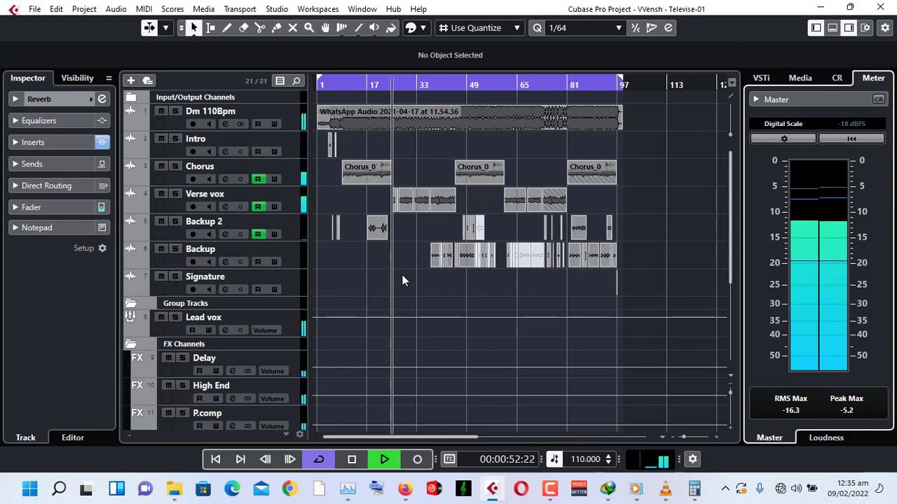
key(space)
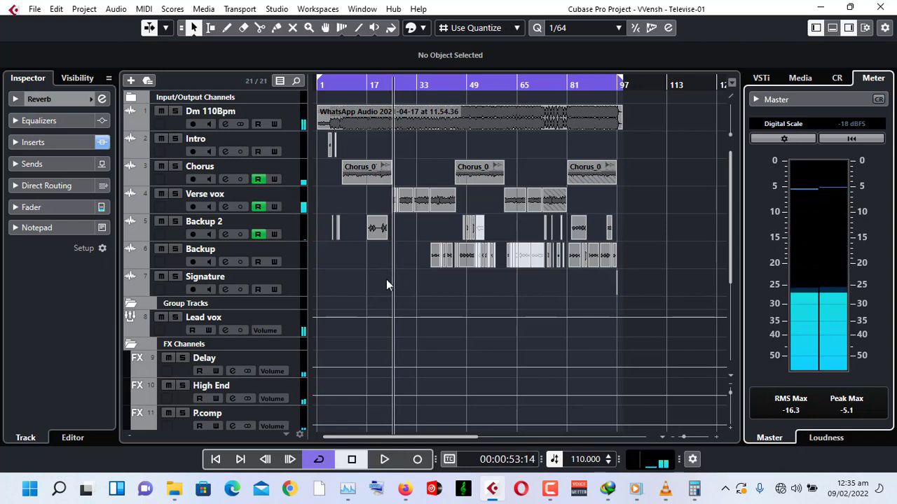